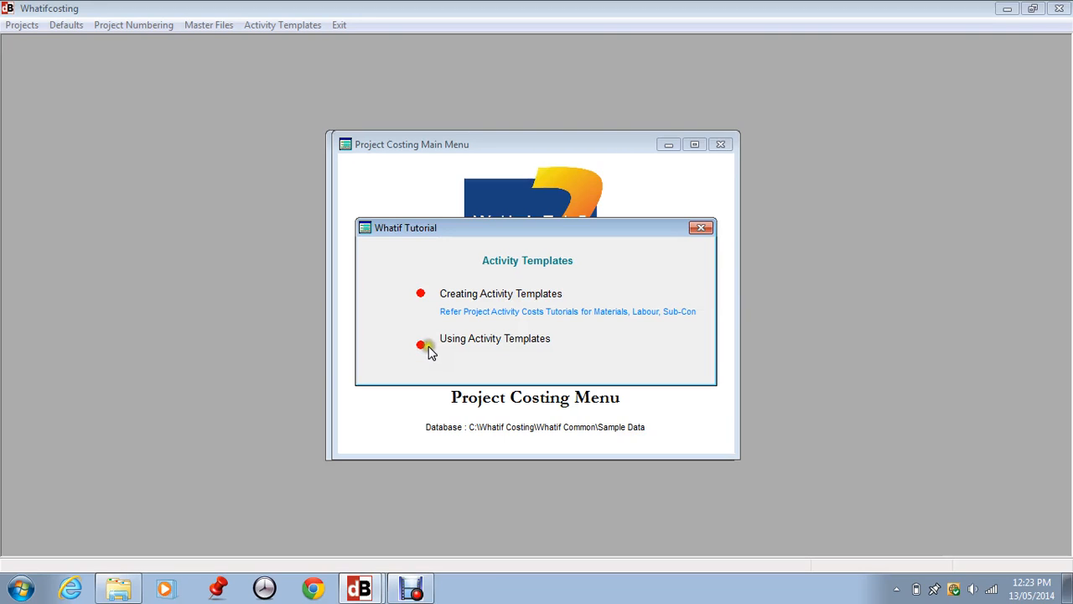
Close the tutorial window and open the list for creating and editing activity templates
{"action": "left_click", "coordinate": [702, 228]}
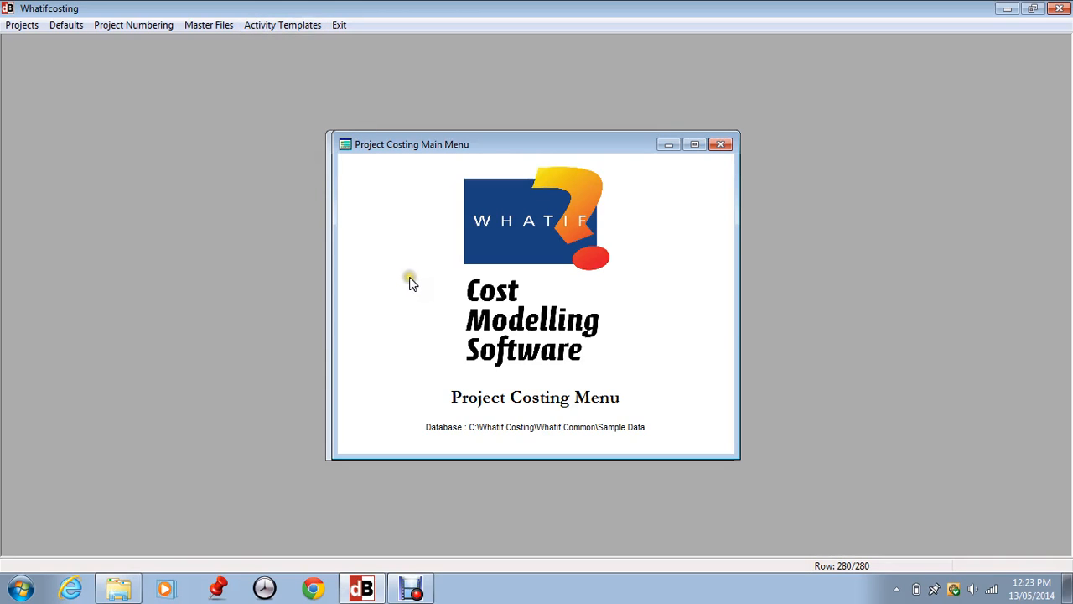
{"action": "left_click", "coordinate": [275, 25]}
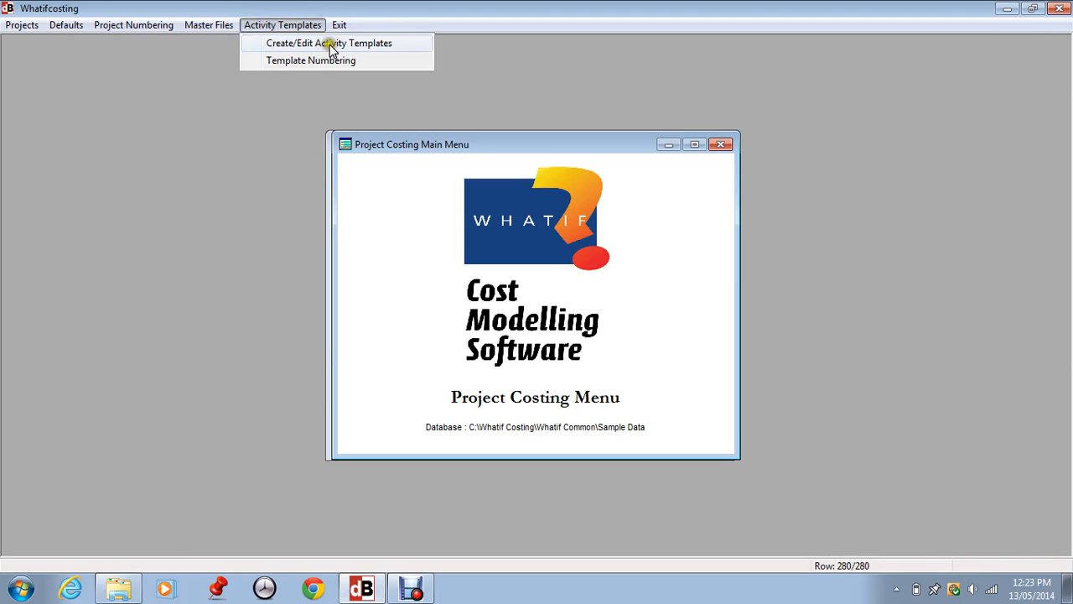
{"action": "left_click", "coordinate": [330, 44]}
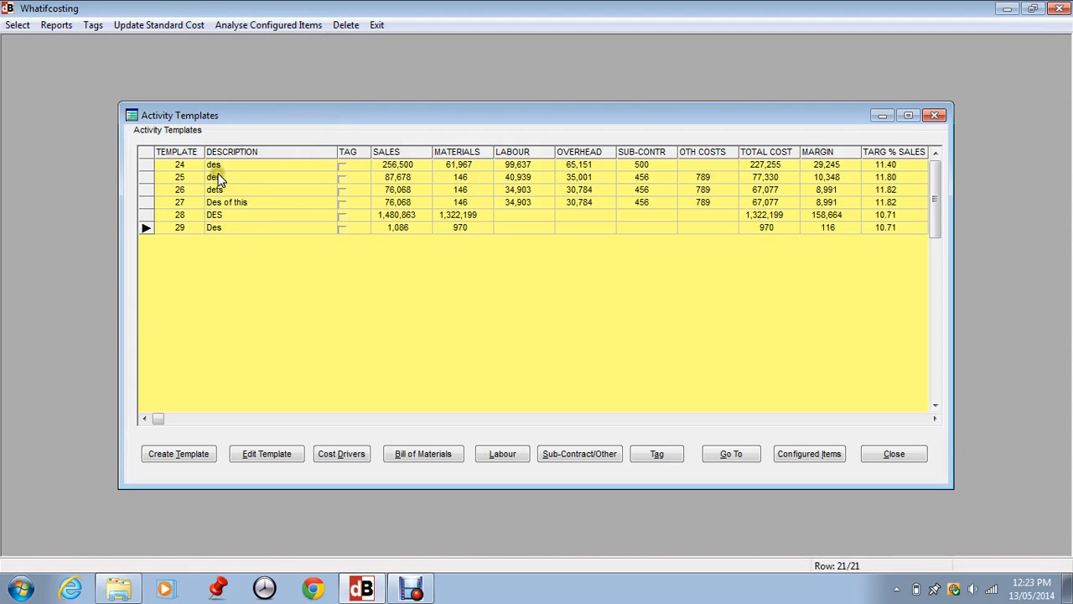
Add the FLOORS cost driver to template 28 with a quantity of 23, and close its driver list
{"action": "left_click", "coordinate": [169, 204]}
{"action": "left_click", "coordinate": [159, 215]}
{"action": "left_click", "coordinate": [339, 453]}
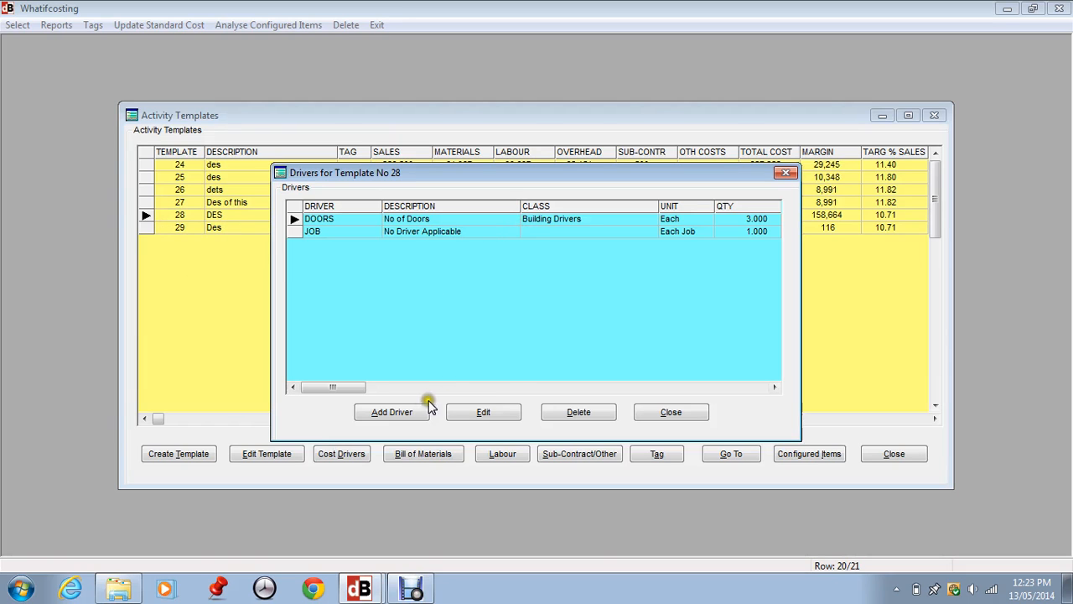
{"action": "left_click", "coordinate": [396, 412]}
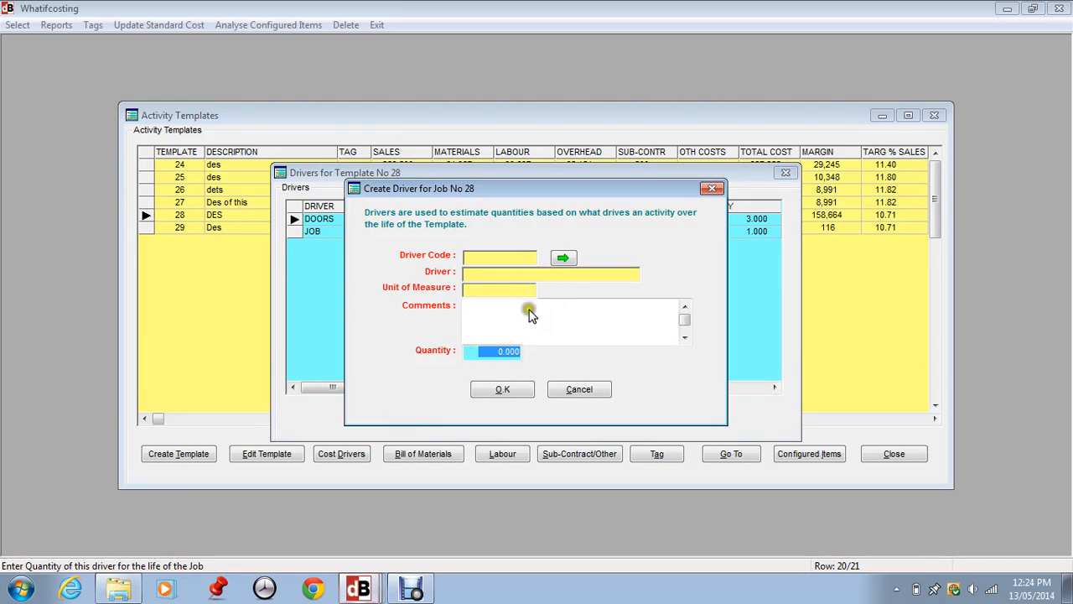
{"action": "left_click", "coordinate": [563, 257]}
{"action": "left_click", "coordinate": [367, 254]}
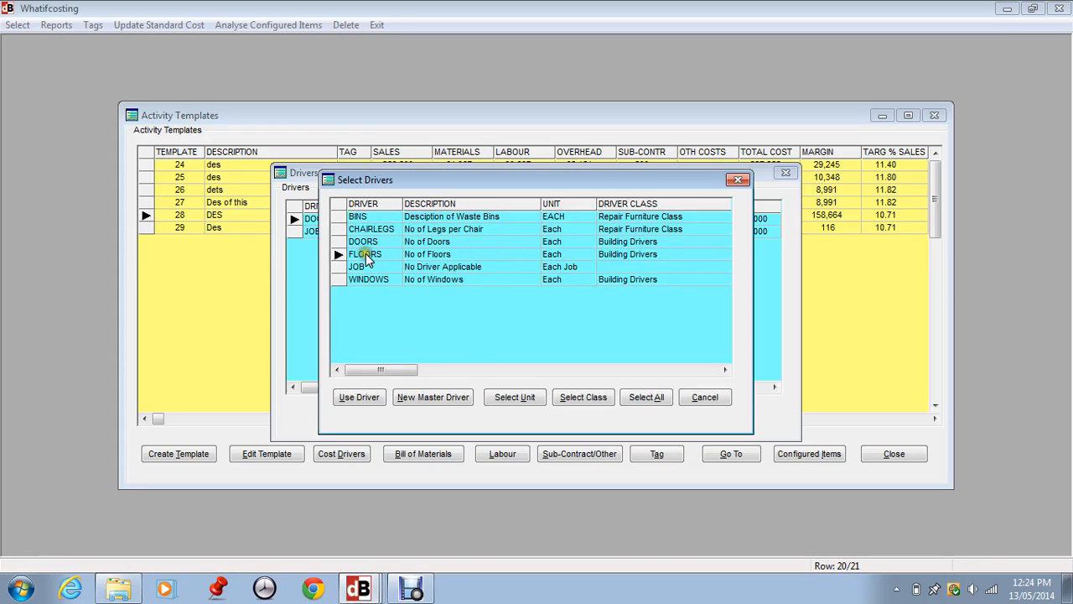
{"action": "left_click", "coordinate": [359, 395]}
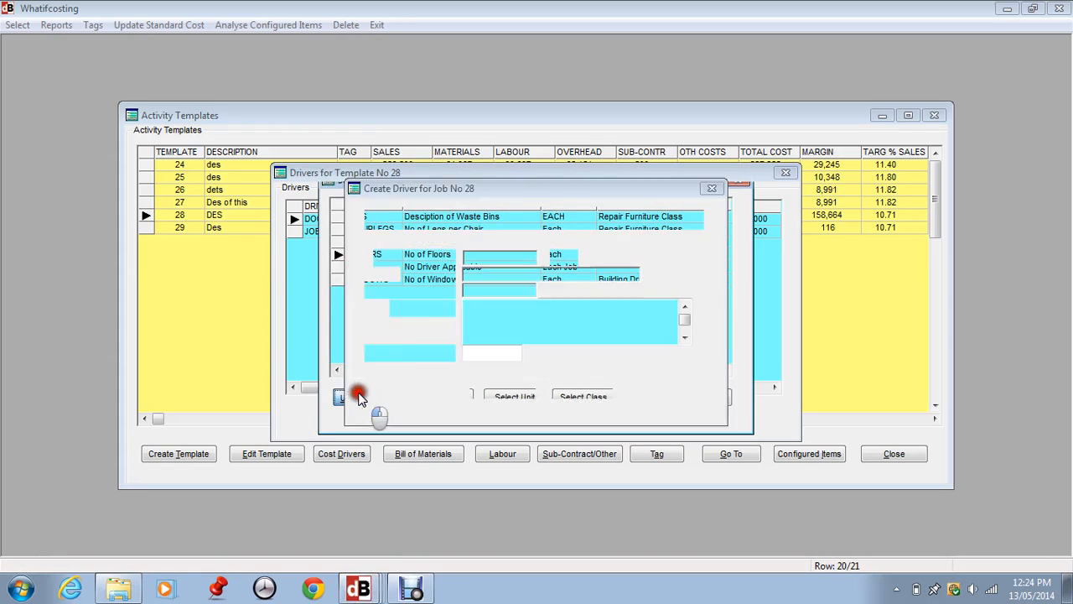
{"action": "left_click", "coordinate": [487, 348]}
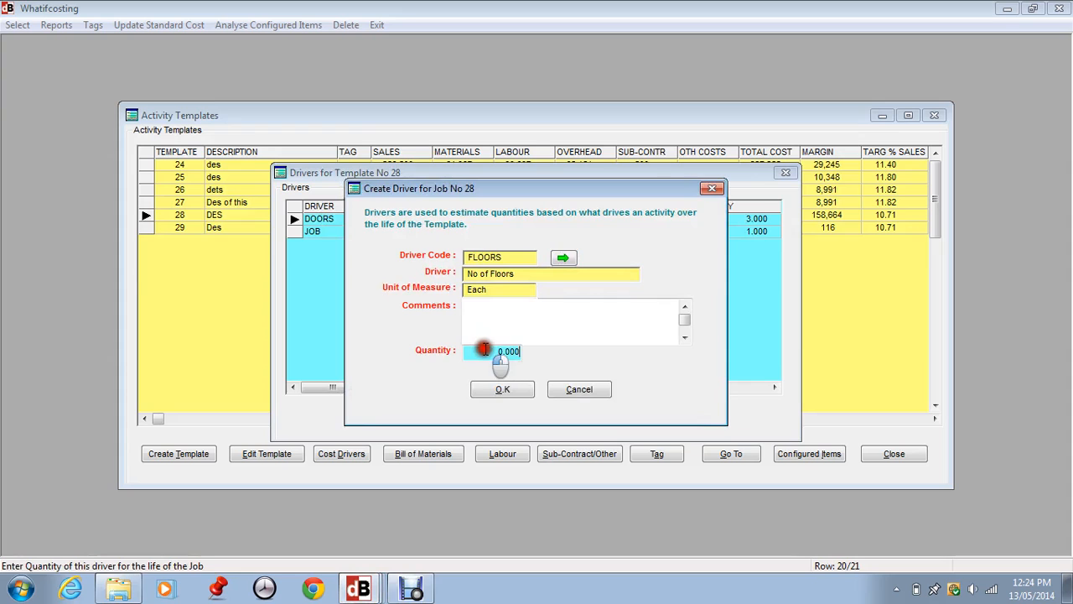
{"action": "type", "text": "23"}
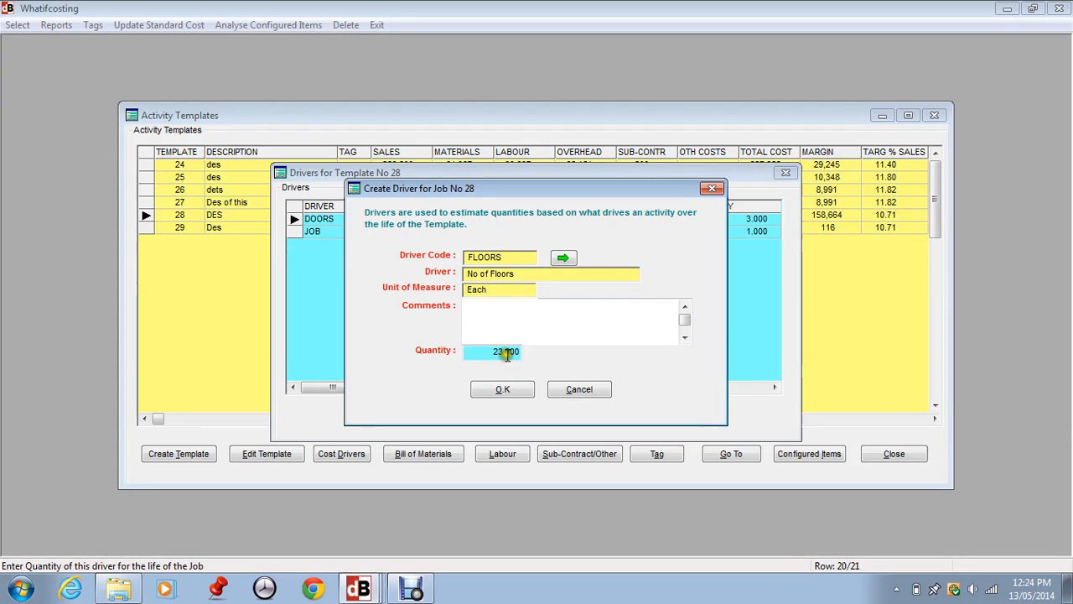
{"action": "key", "text": "Tab"}
{"action": "left_click", "coordinate": [505, 389]}
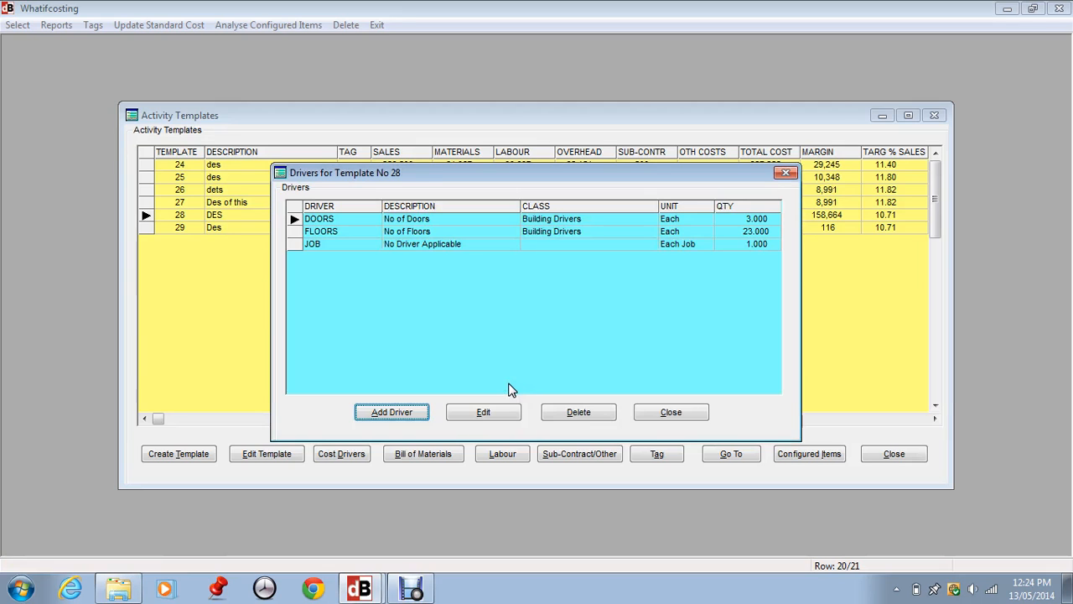
{"action": "left_click", "coordinate": [665, 414]}
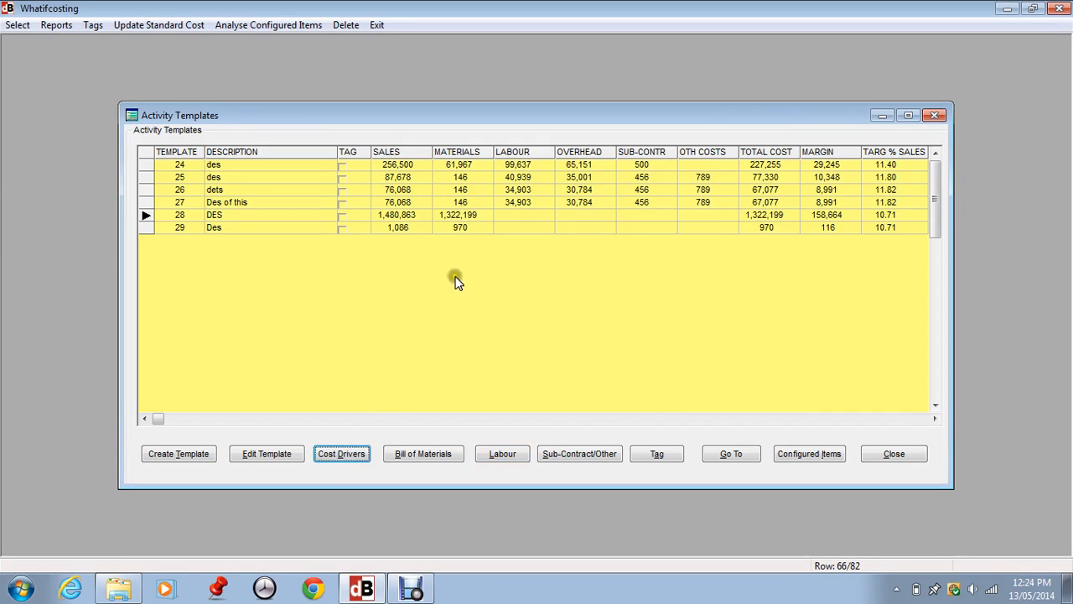
Review material B1 in template 27's bill of materials, including the drivers available for it, without changing anything
{"action": "left_click", "coordinate": [160, 202]}
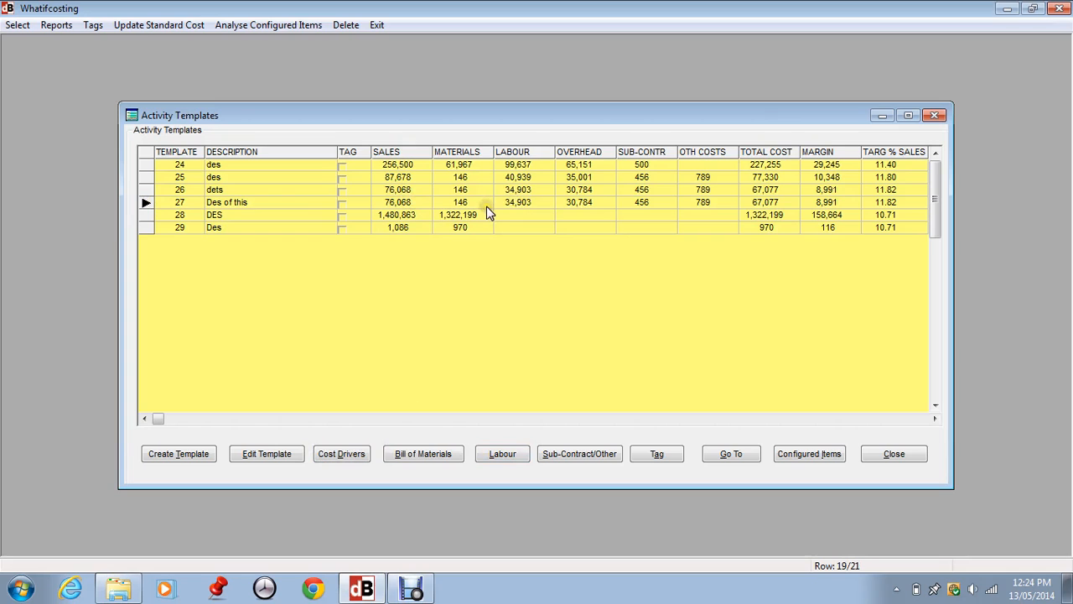
{"action": "left_click", "coordinate": [444, 454]}
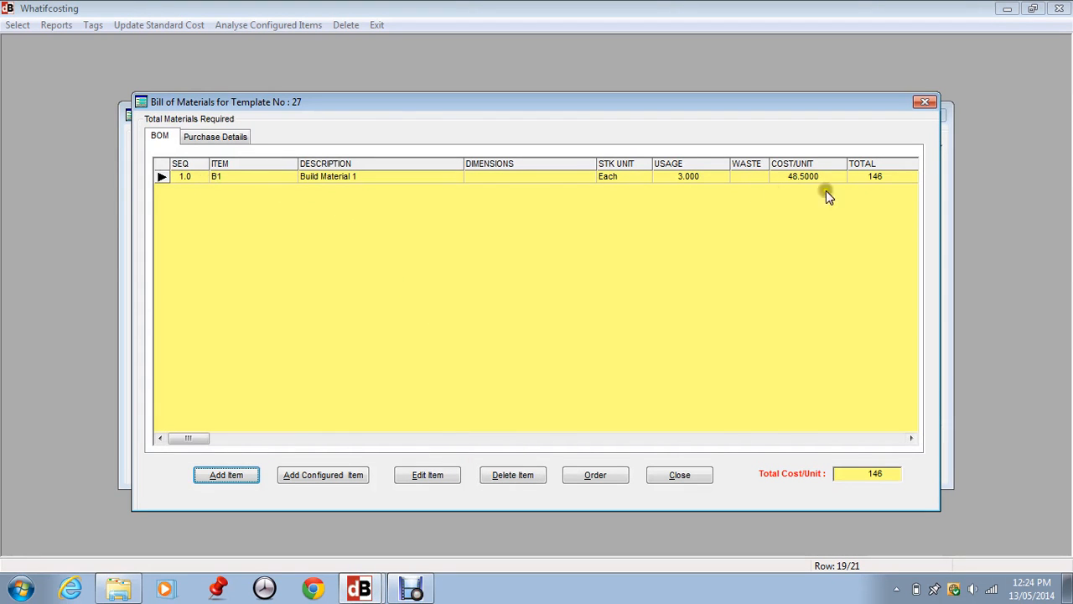
{"action": "left_click", "coordinate": [419, 474]}
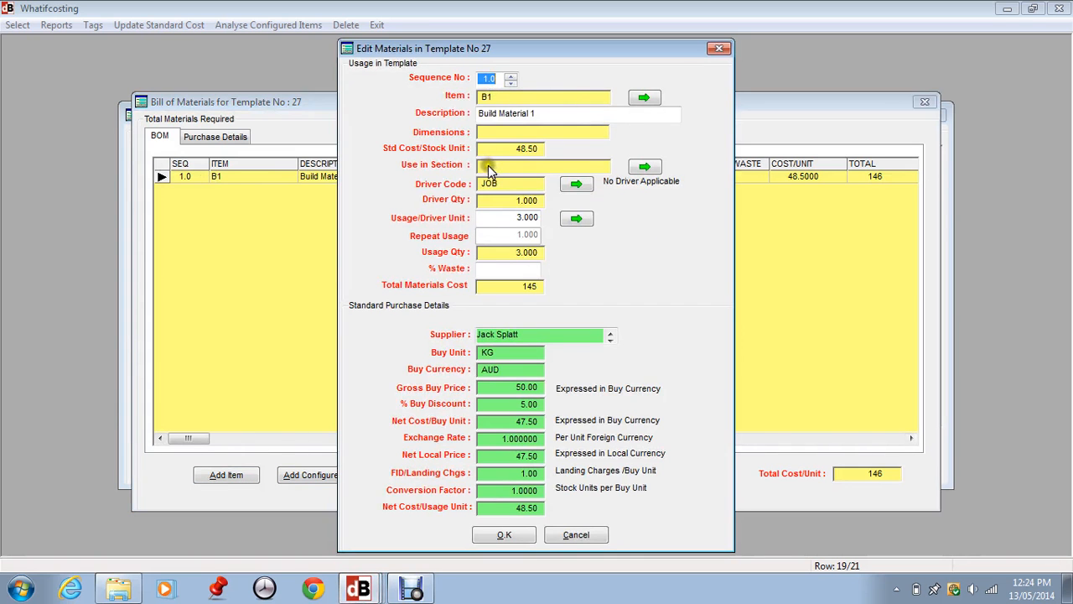
{"action": "left_click", "coordinate": [576, 183]}
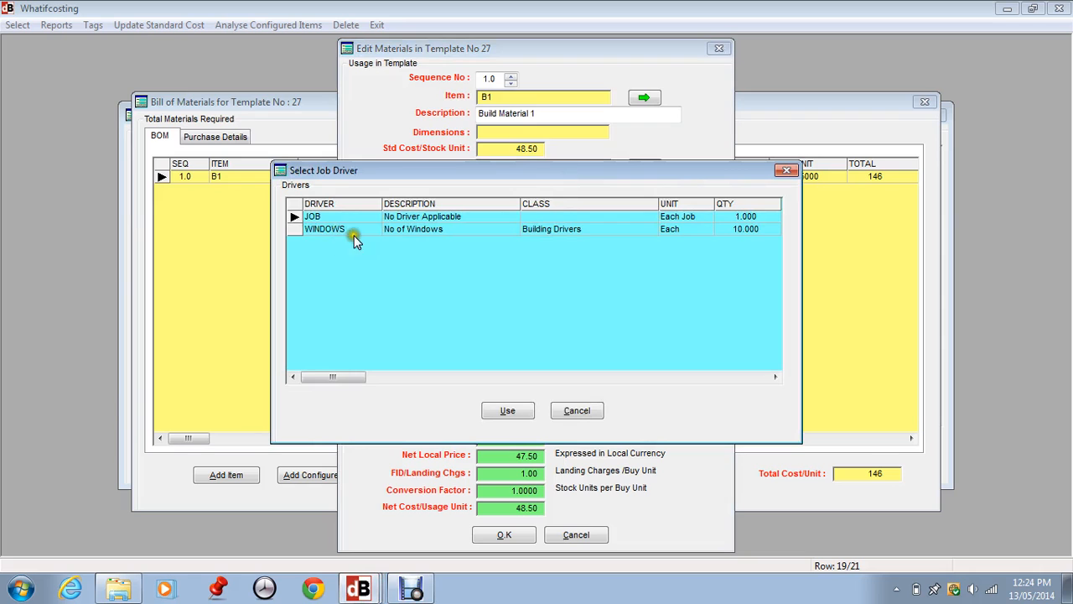
{"action": "left_click", "coordinate": [573, 411]}
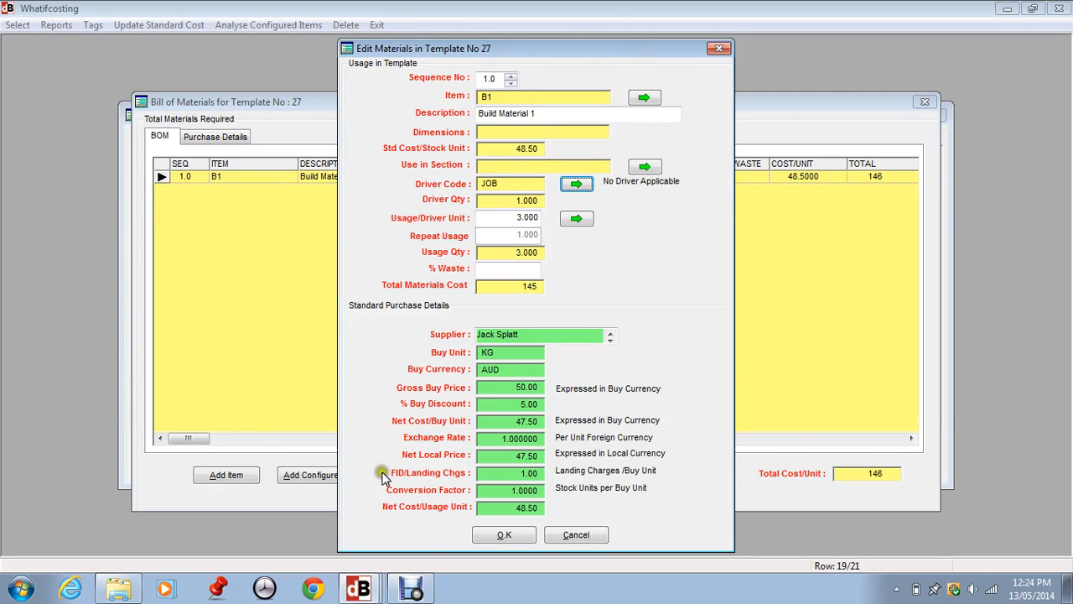
{"action": "left_click", "coordinate": [503, 534]}
{"action": "left_click", "coordinate": [504, 535]}
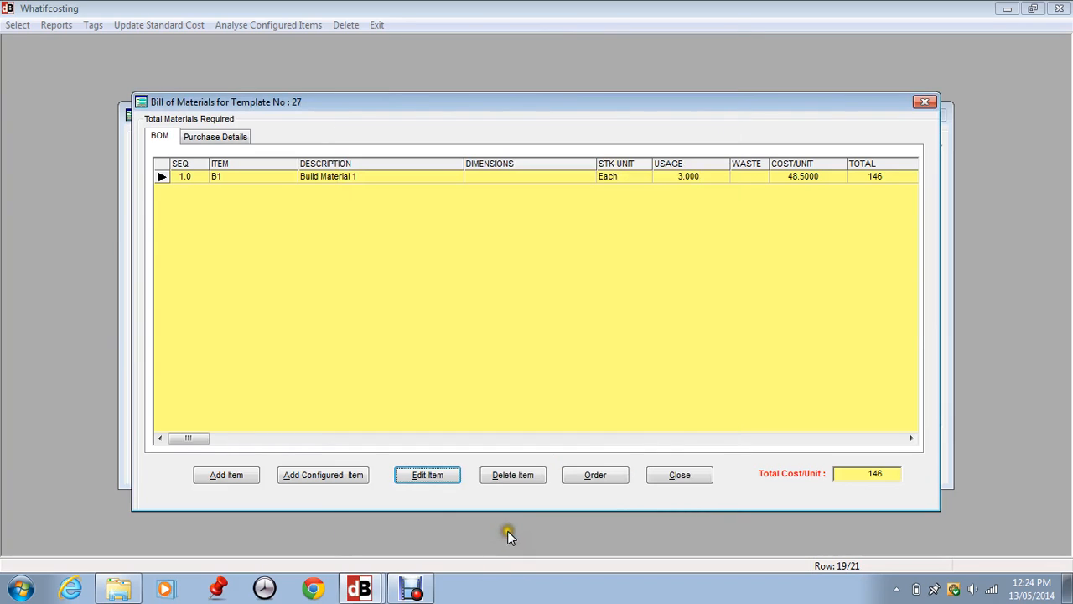
{"action": "left_click", "coordinate": [680, 477]}
Review the first labour operation of template 27, including its driver, hours and rates, and close the labour list
{"action": "left_click", "coordinate": [512, 453]}
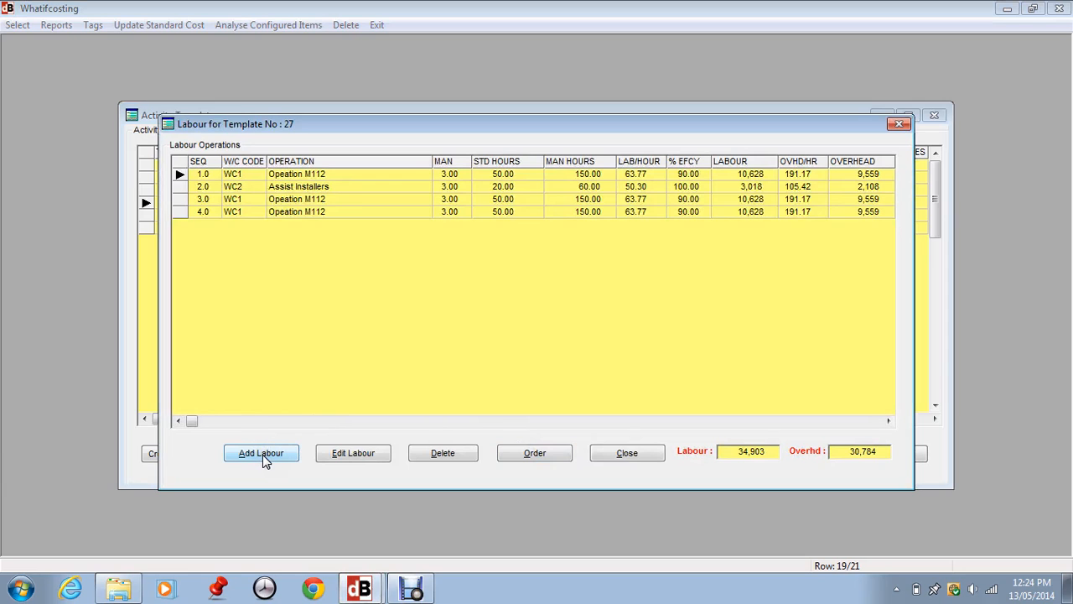
{"action": "left_click", "coordinate": [327, 453]}
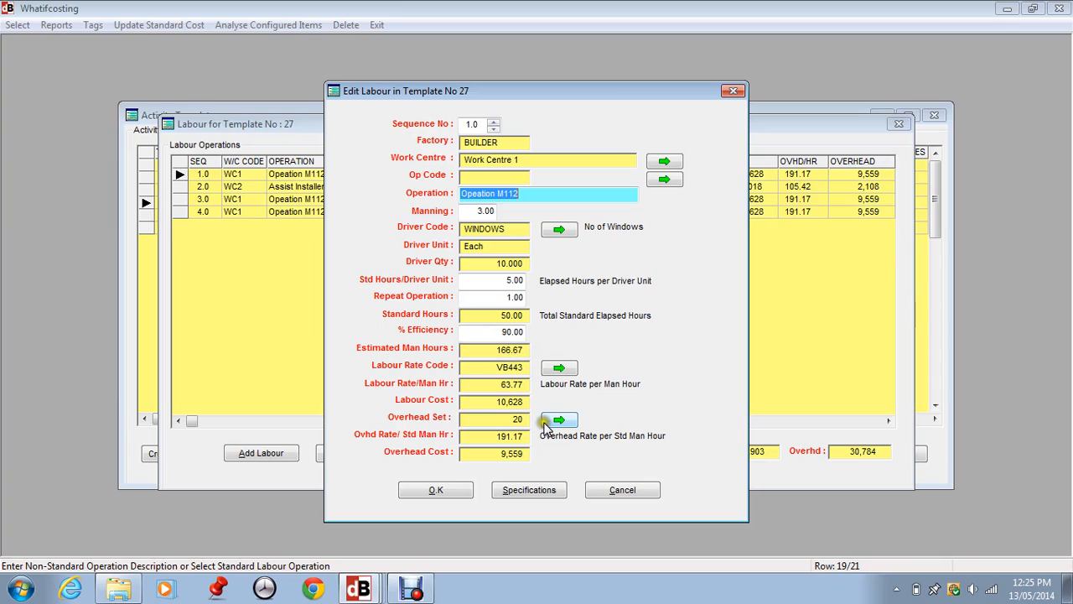
{"action": "left_click", "coordinate": [437, 490]}
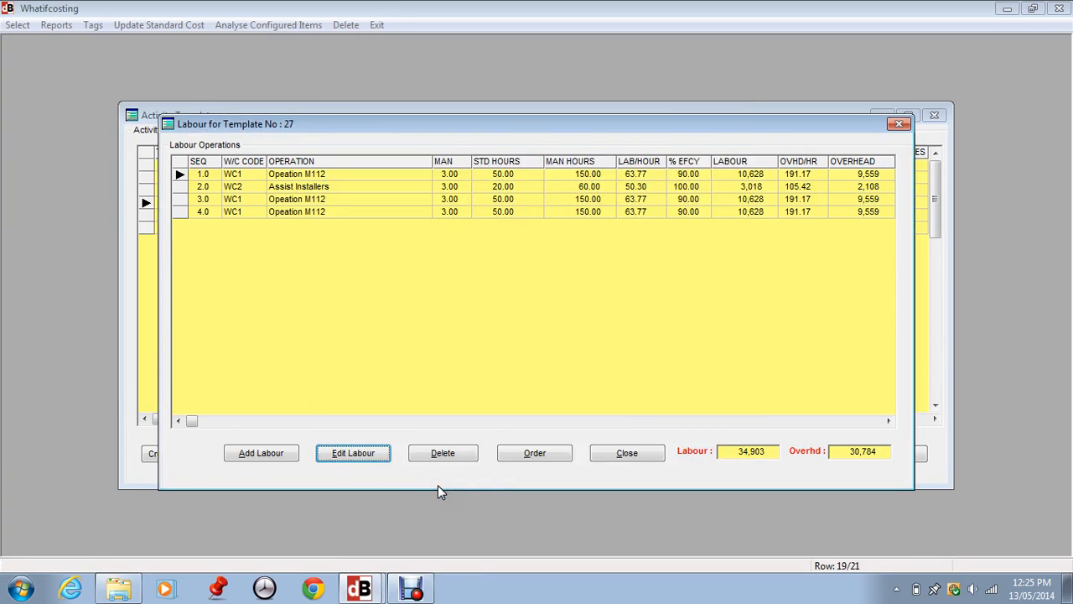
{"action": "left_click", "coordinate": [626, 452]}
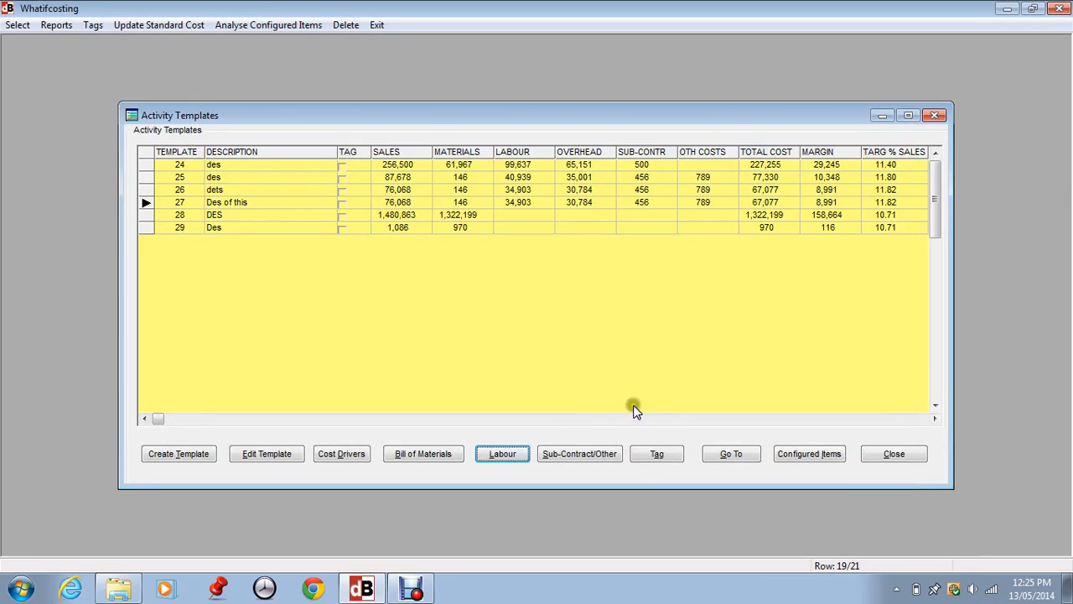
Review the details of the "op dets" sub-contract in template 27 and close the sub-contract and other costs list
{"action": "left_click", "coordinate": [558, 446]}
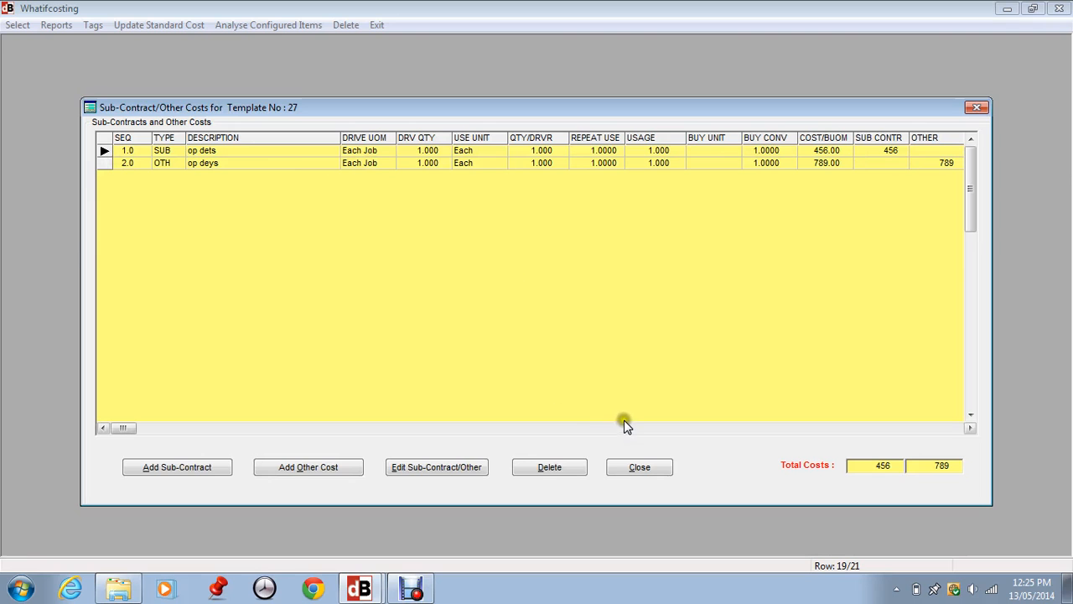
{"action": "left_click", "coordinate": [424, 467]}
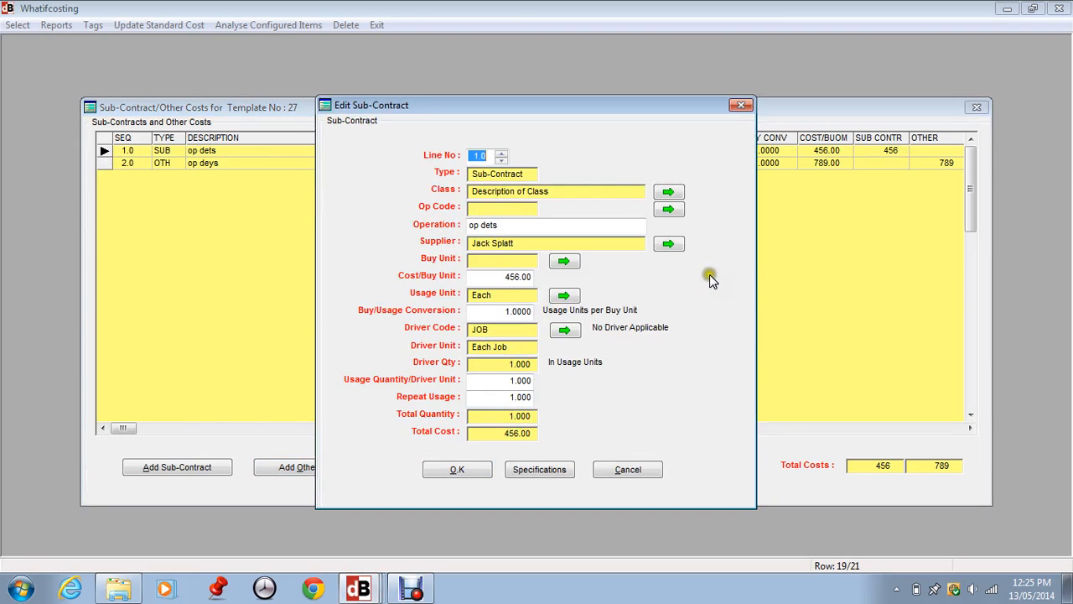
{"action": "left_click", "coordinate": [510, 223]}
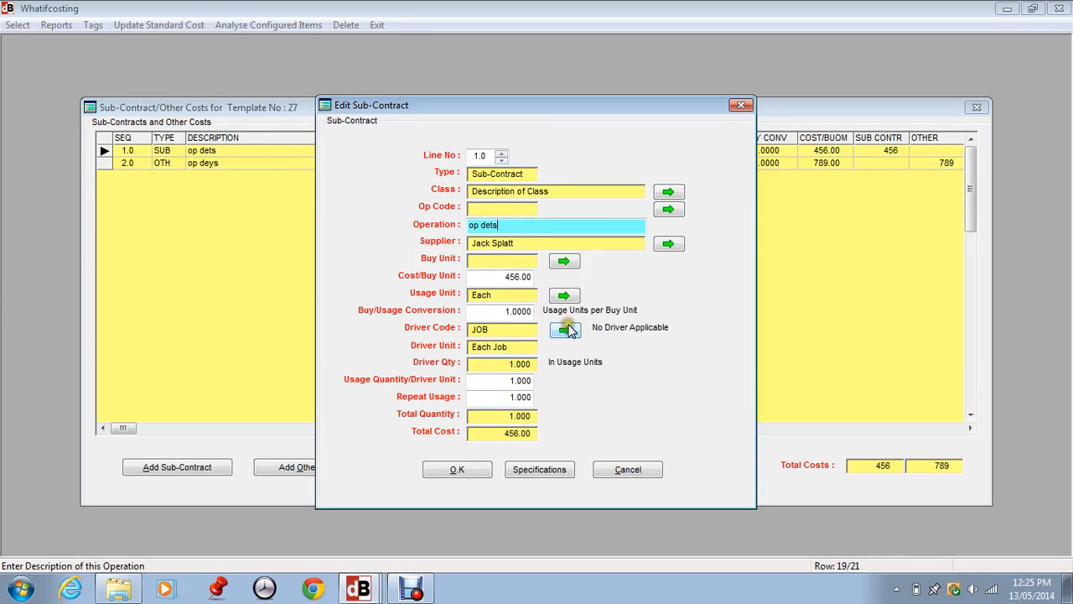
{"action": "left_click", "coordinate": [473, 472]}
{"action": "left_click", "coordinate": [629, 468]}
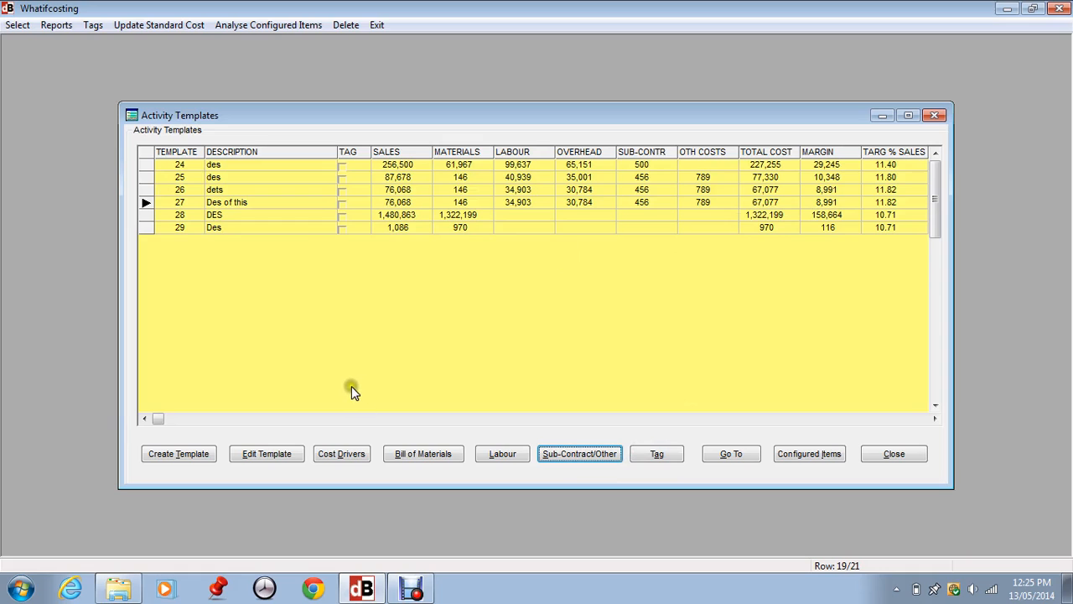
Create a template from scratch with the description "dES", keeping the default project type, factory and markups and leaving the specifications blank
{"action": "left_click", "coordinate": [172, 457]}
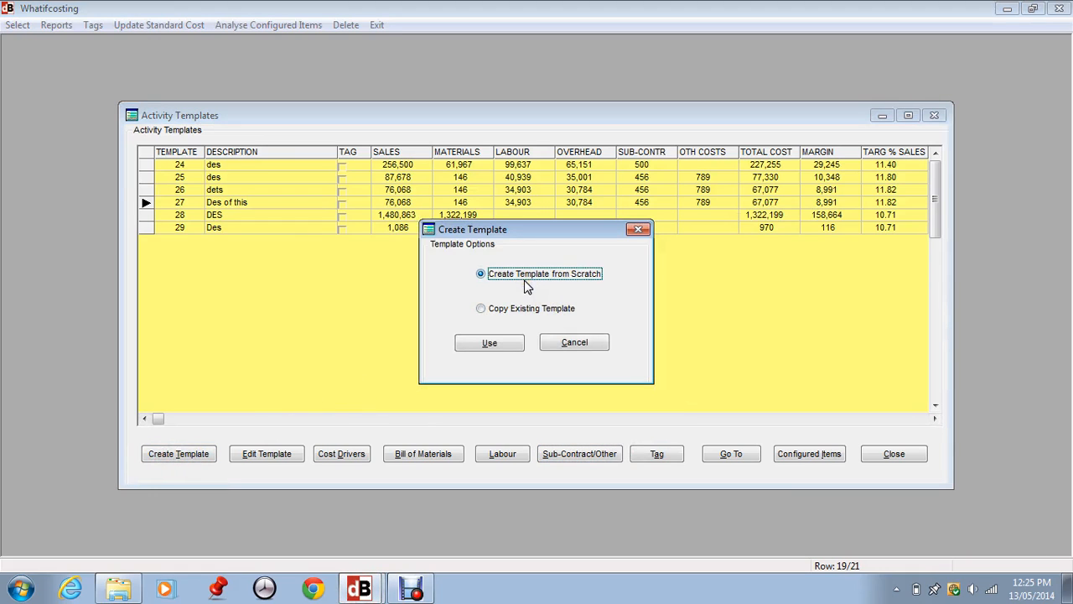
{"action": "left_click", "coordinate": [488, 343]}
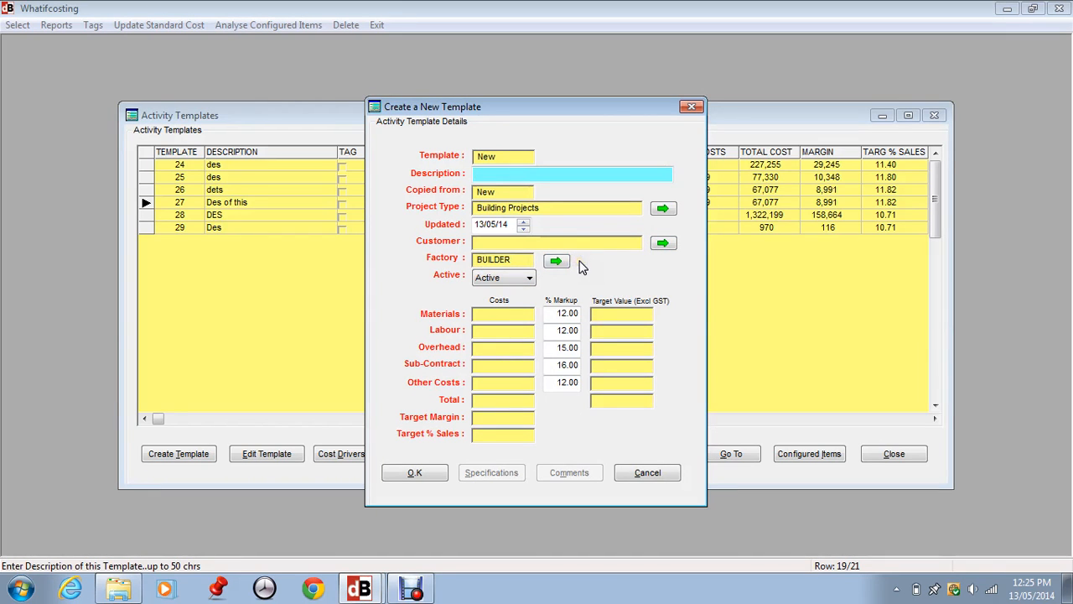
{"action": "left_click", "coordinate": [407, 472]}
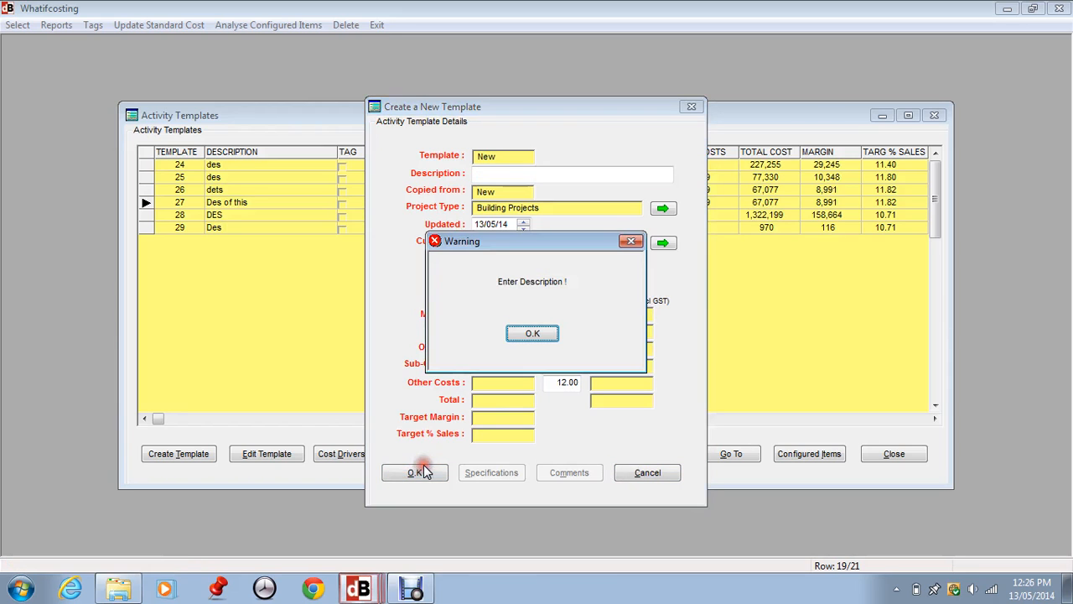
{"action": "left_click", "coordinate": [528, 332]}
{"action": "type", "text": "dE"}
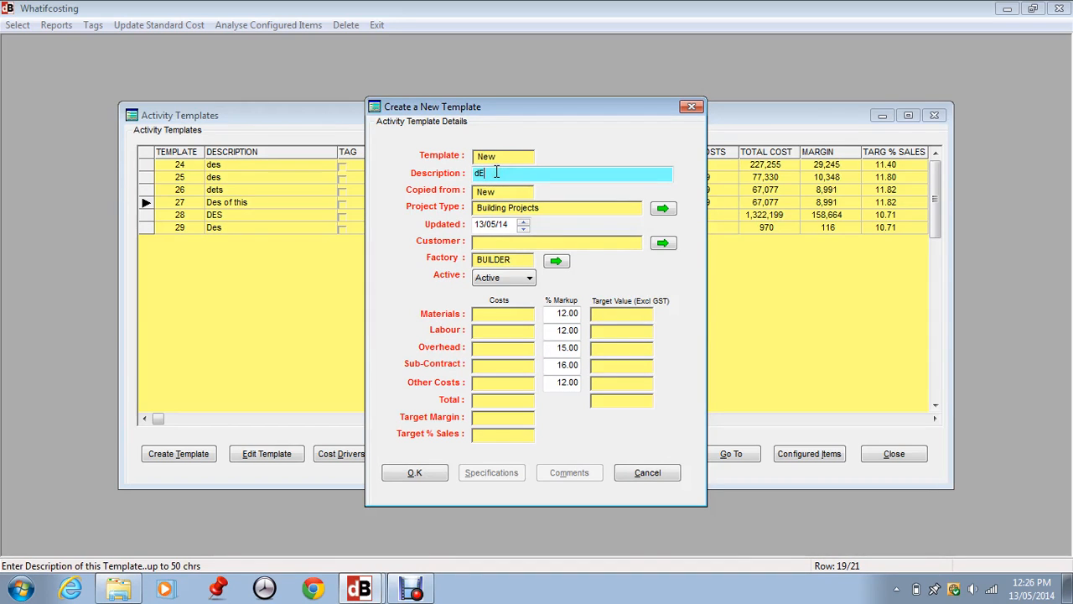
{"action": "type", "text": "S"}
{"action": "key", "text": "Tab"}
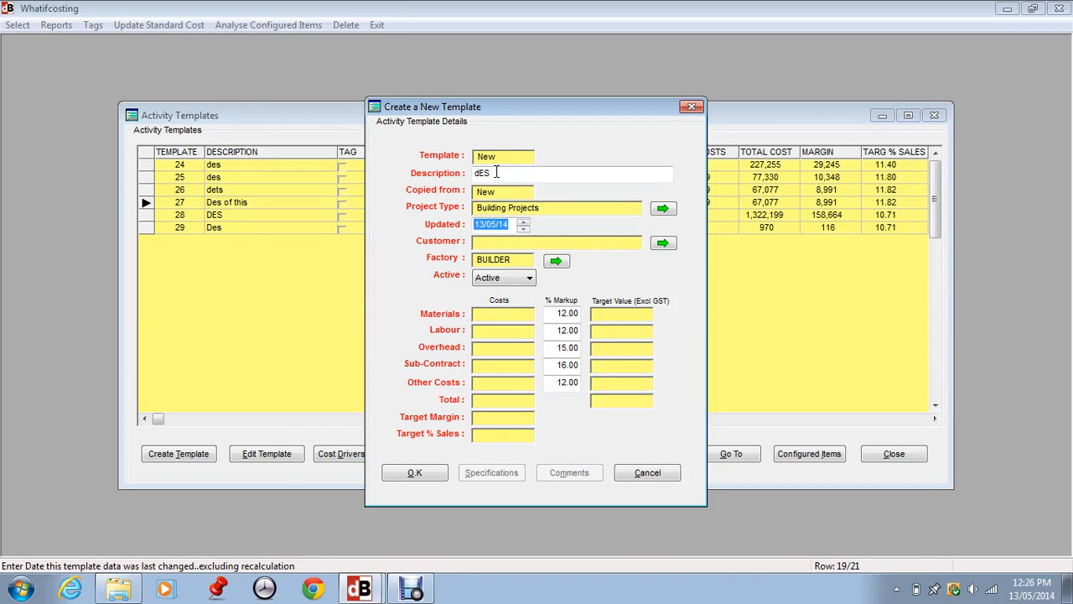
{"action": "left_click", "coordinate": [430, 474]}
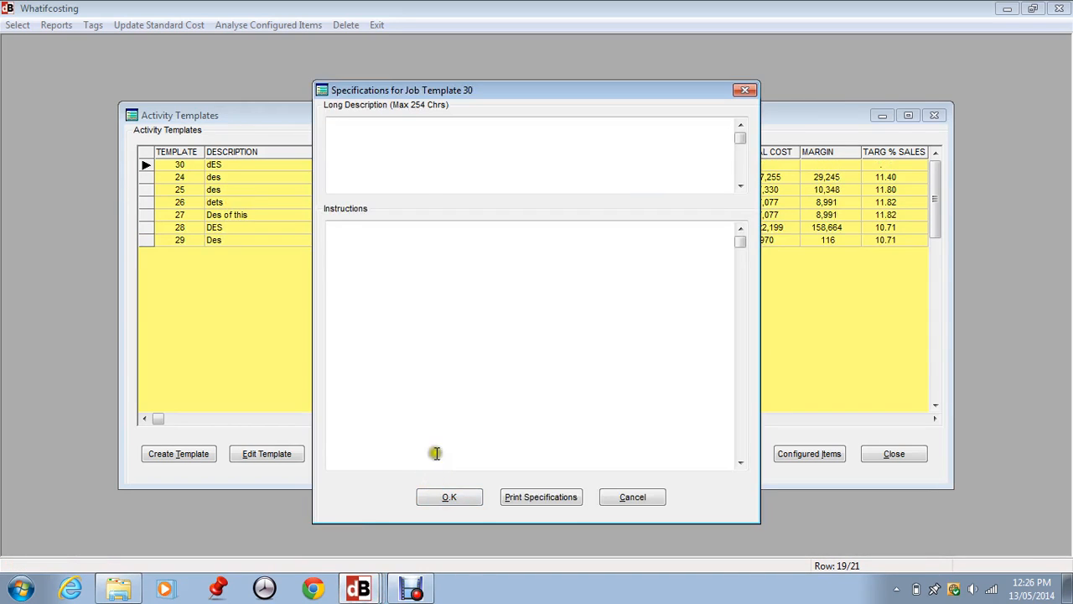
{"action": "left_click", "coordinate": [436, 492]}
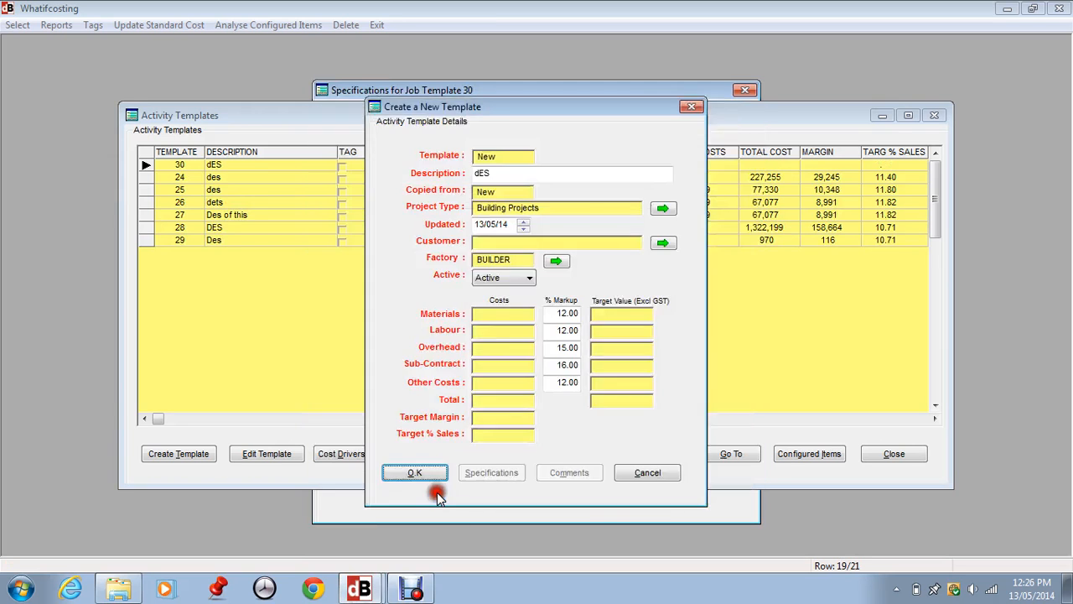
Add the FLOORS cost driver with a quantity of 40 to template 30 and close its driver list
{"action": "left_click", "coordinate": [201, 254]}
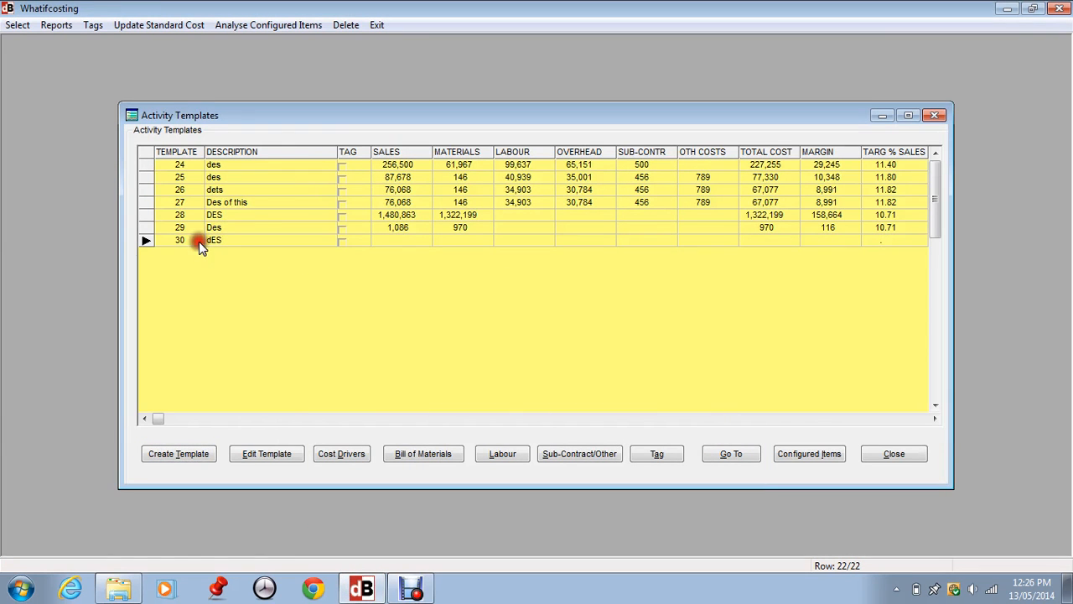
{"action": "left_click", "coordinate": [328, 454]}
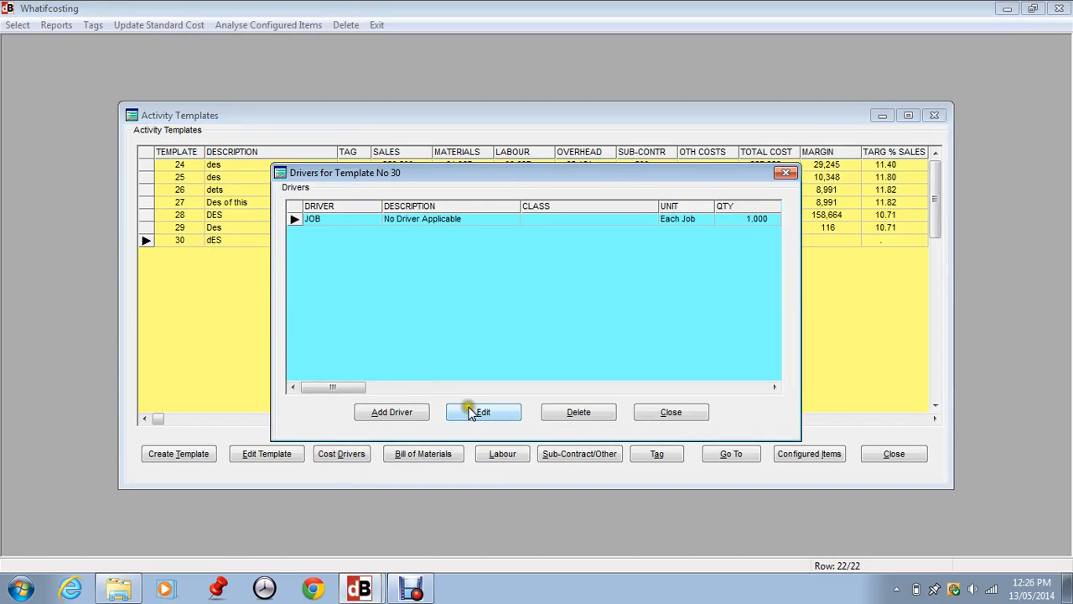
{"action": "left_click", "coordinate": [403, 413]}
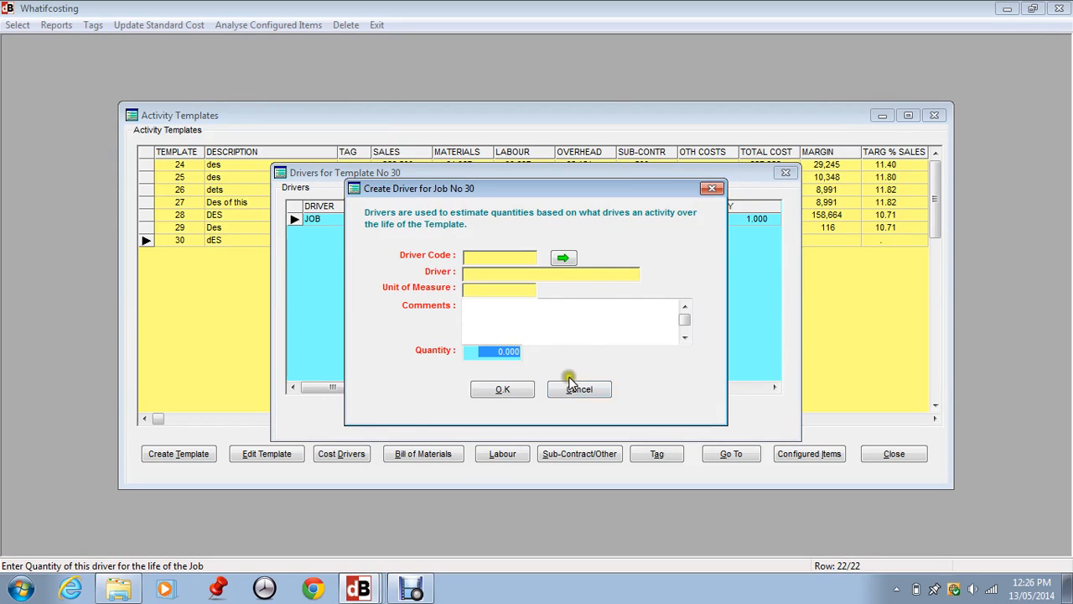
{"action": "left_click", "coordinate": [562, 258]}
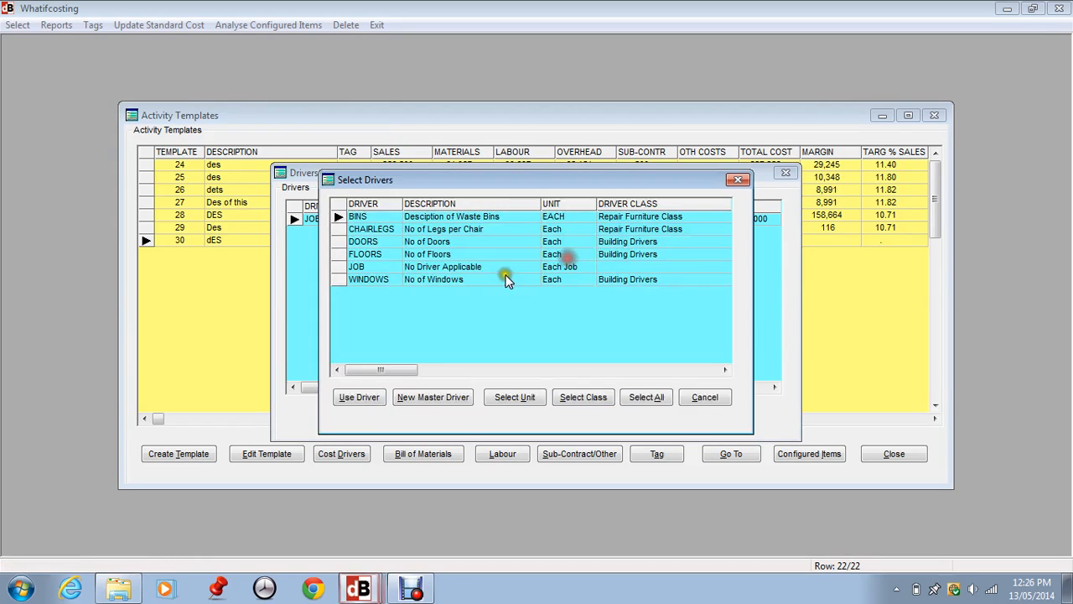
{"action": "left_click", "coordinate": [394, 260]}
{"action": "left_click", "coordinate": [359, 396]}
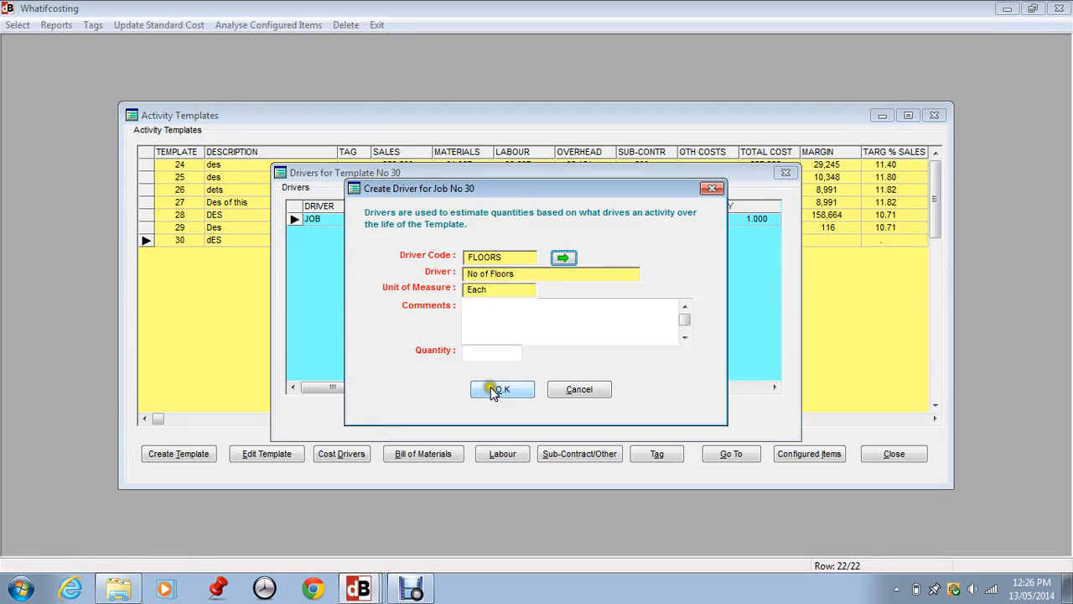
{"action": "left_click", "coordinate": [496, 352]}
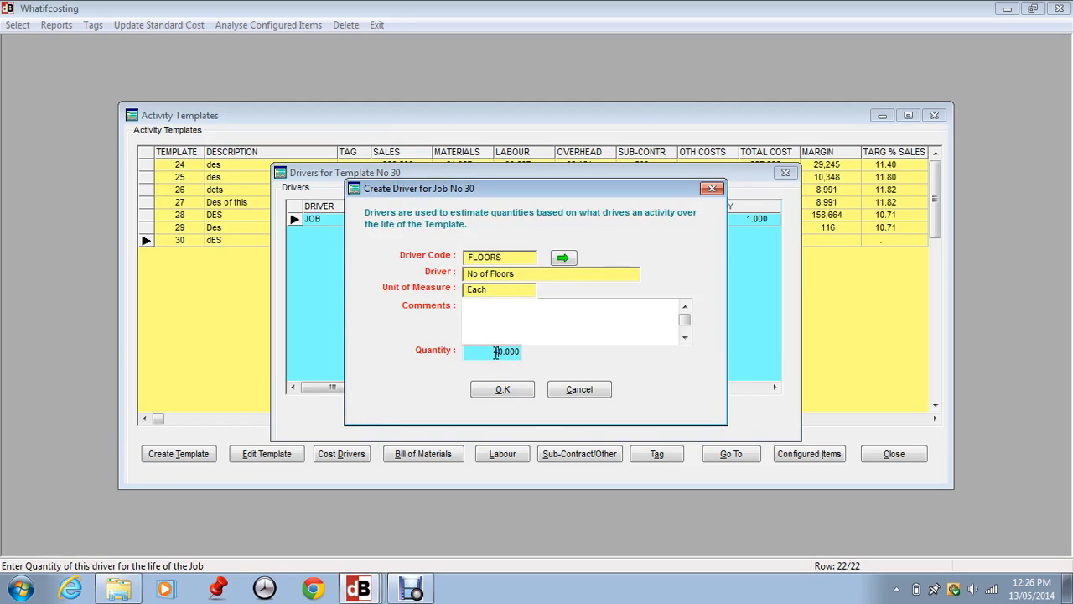
{"action": "key", "text": "Tab"}
{"action": "left_click", "coordinate": [506, 389]}
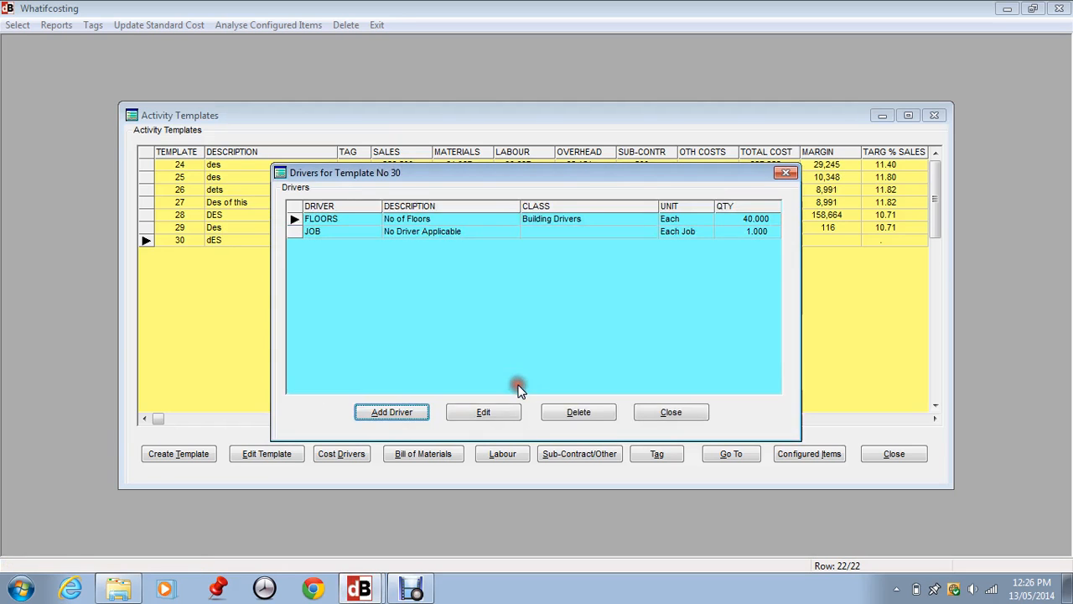
{"action": "left_click", "coordinate": [679, 411]}
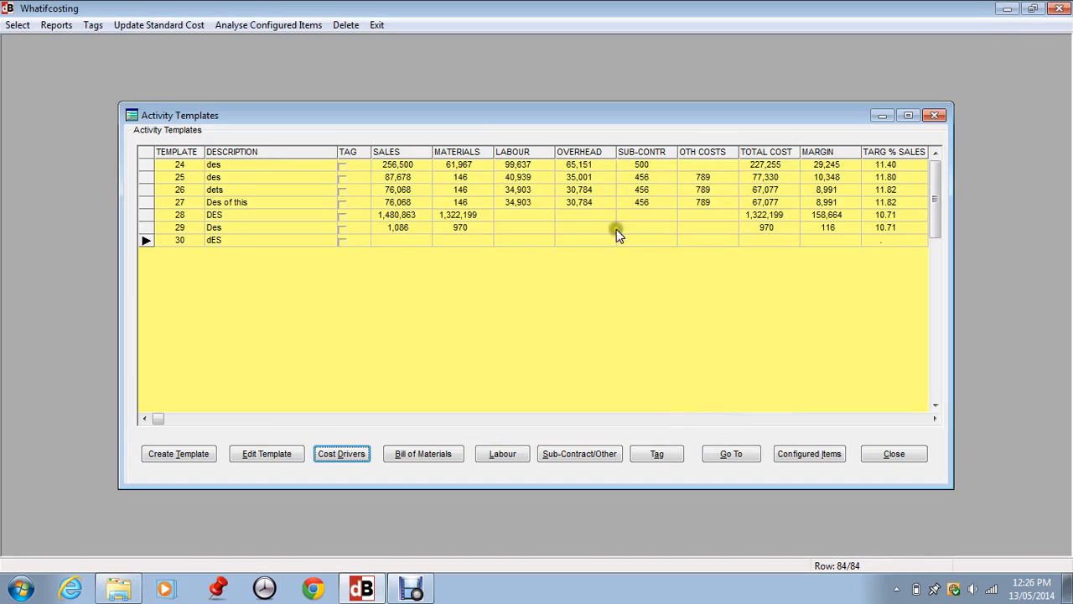
Add material B1 to template 30's bill of materials with the JOB driver and a usage of 12 per driver unit, and close the bill
{"action": "left_click", "coordinate": [424, 454]}
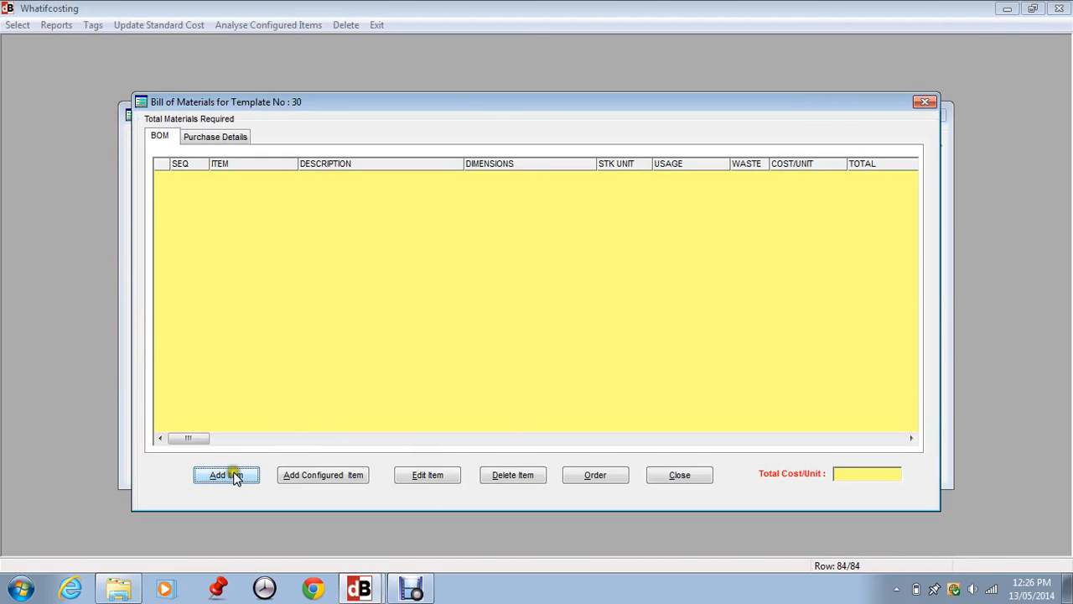
{"action": "left_click", "coordinate": [232, 475]}
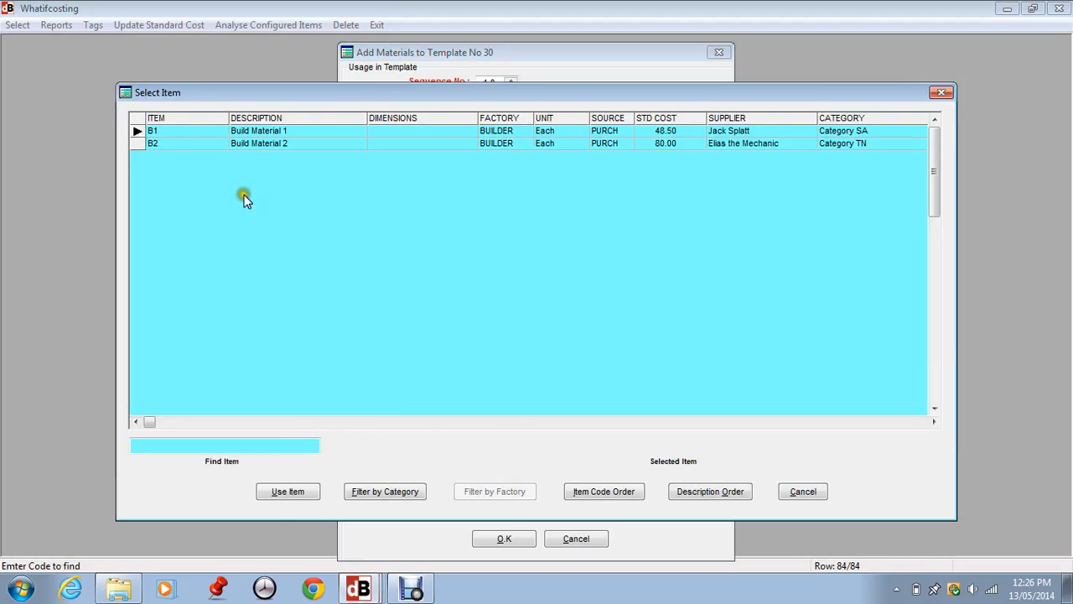
{"action": "left_click", "coordinate": [277, 496]}
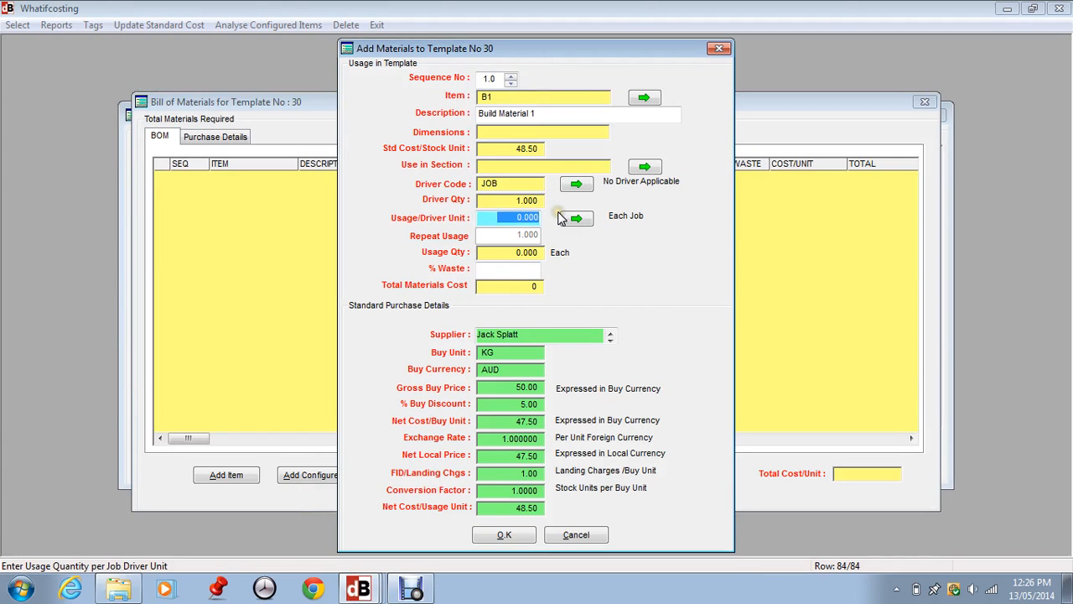
{"action": "type", "text": "12"}
{"action": "key", "text": "Tab"}
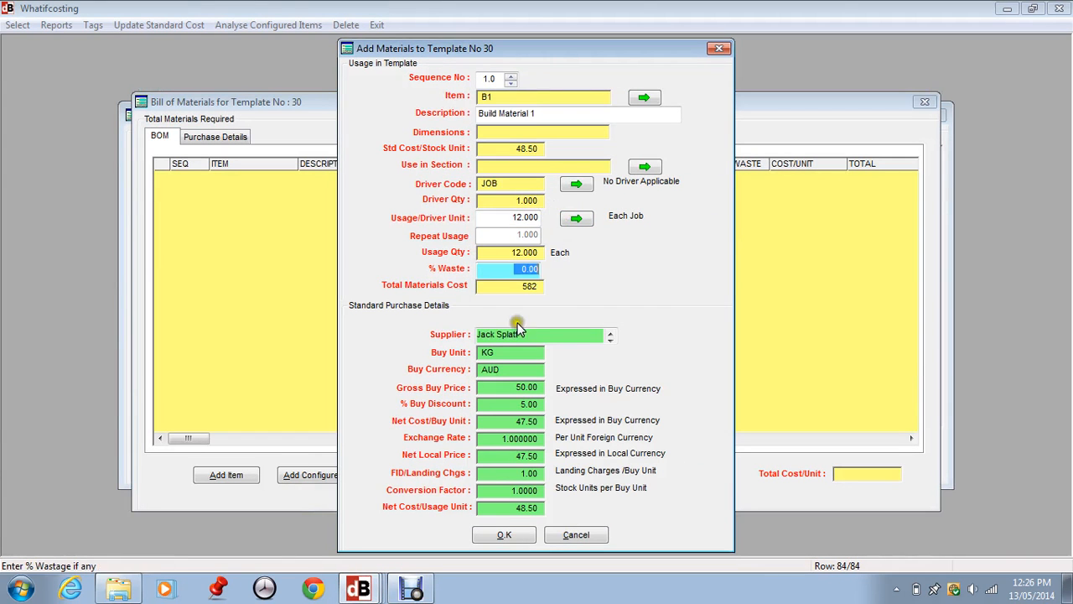
{"action": "left_click", "coordinate": [504, 536]}
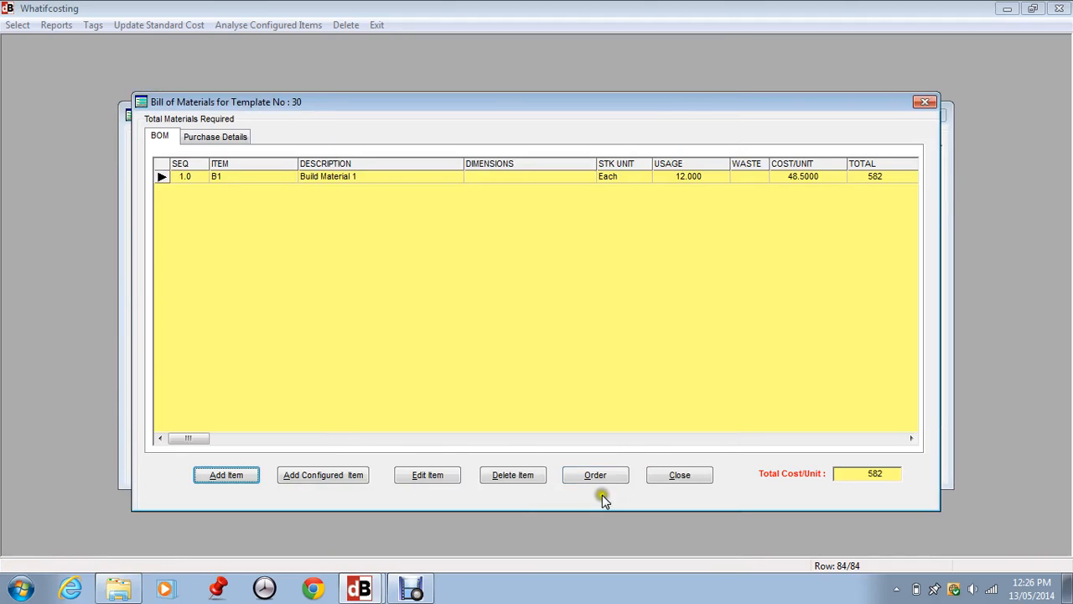
{"action": "left_click", "coordinate": [678, 473]}
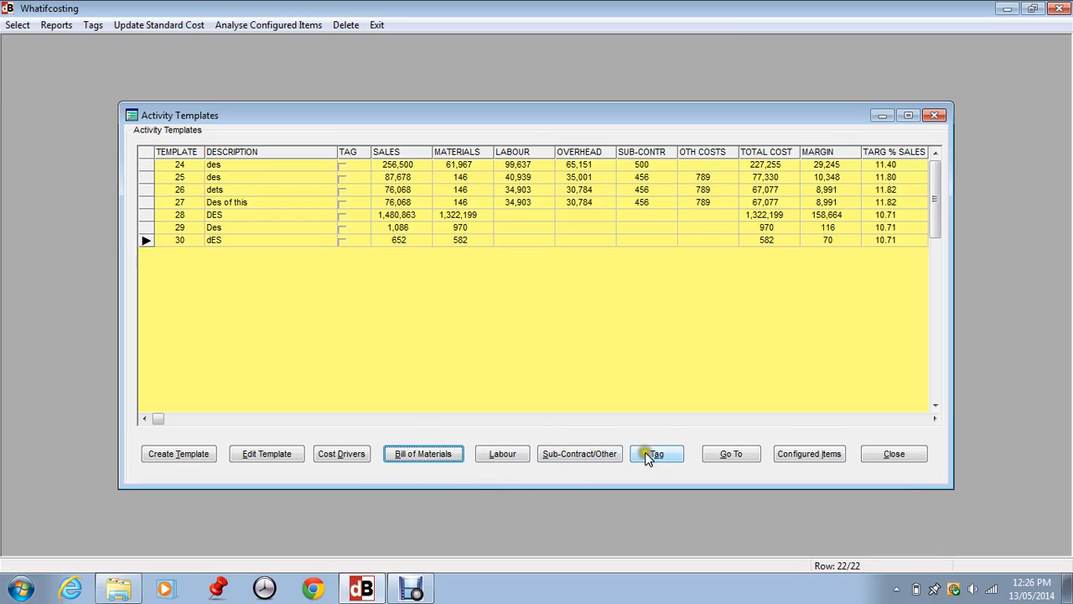
Leave the activity templates and open the activity costing of project 45, Prepare Building Site
{"action": "left_click", "coordinate": [378, 25]}
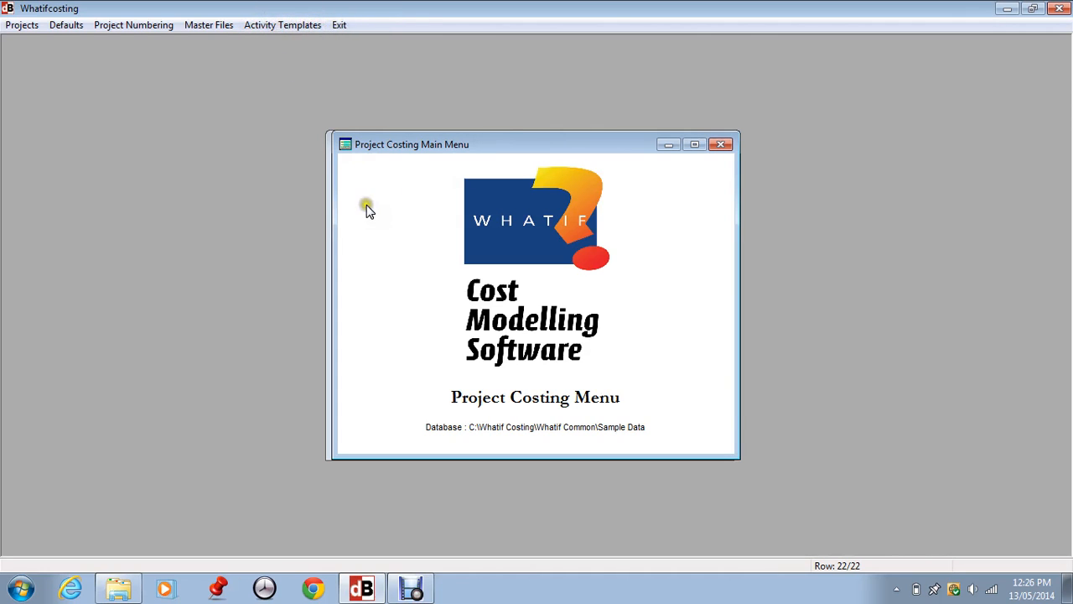
{"action": "left_click", "coordinate": [19, 27]}
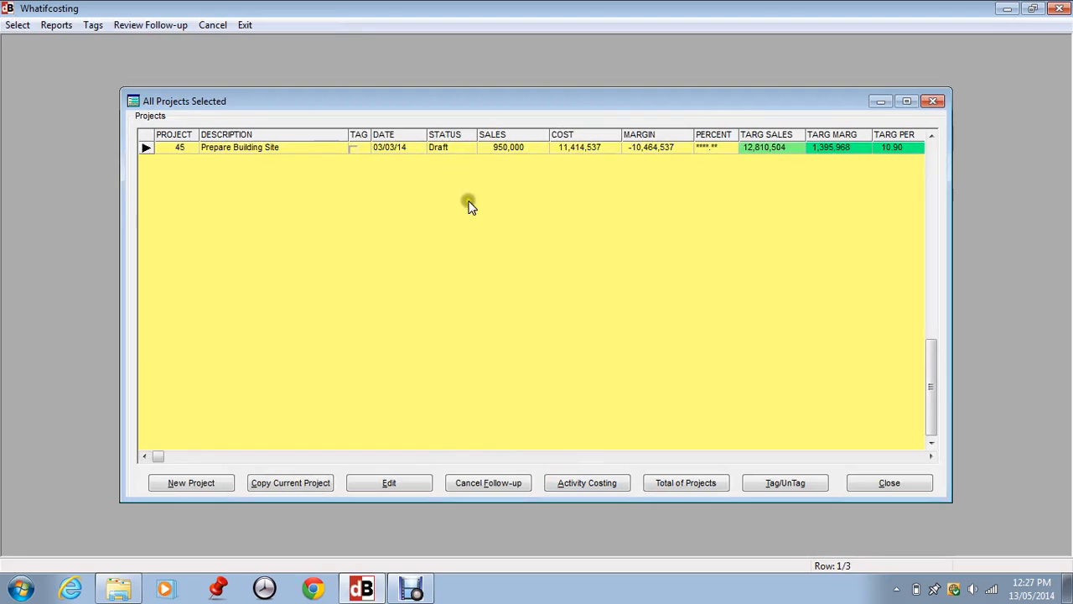
{"action": "left_click", "coordinate": [178, 149]}
{"action": "left_click", "coordinate": [587, 480]}
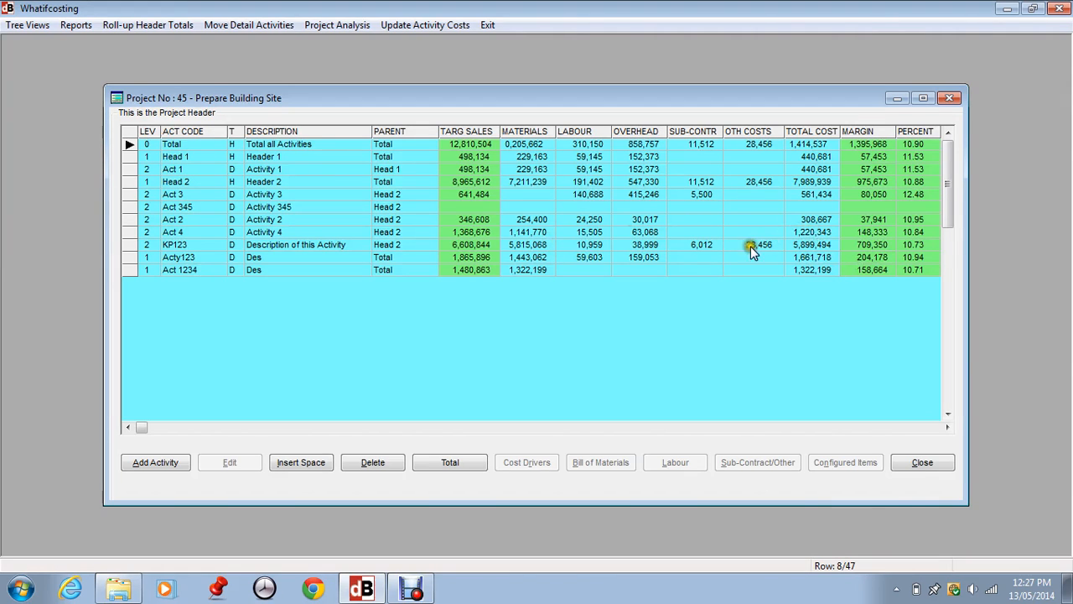
{"action": "left_click", "coordinate": [156, 466]}
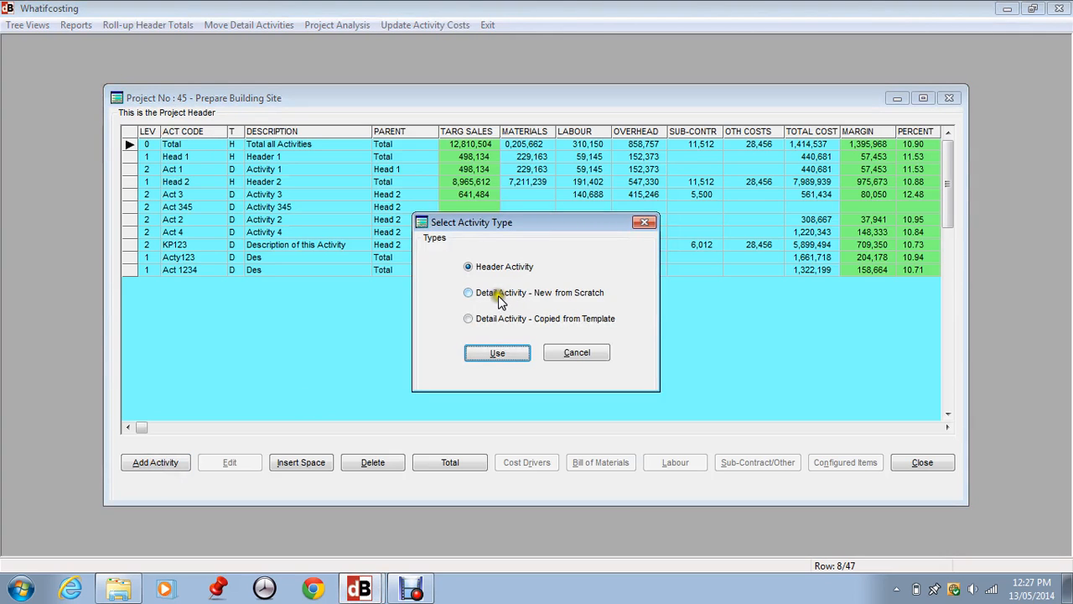
{"action": "left_click", "coordinate": [488, 322]}
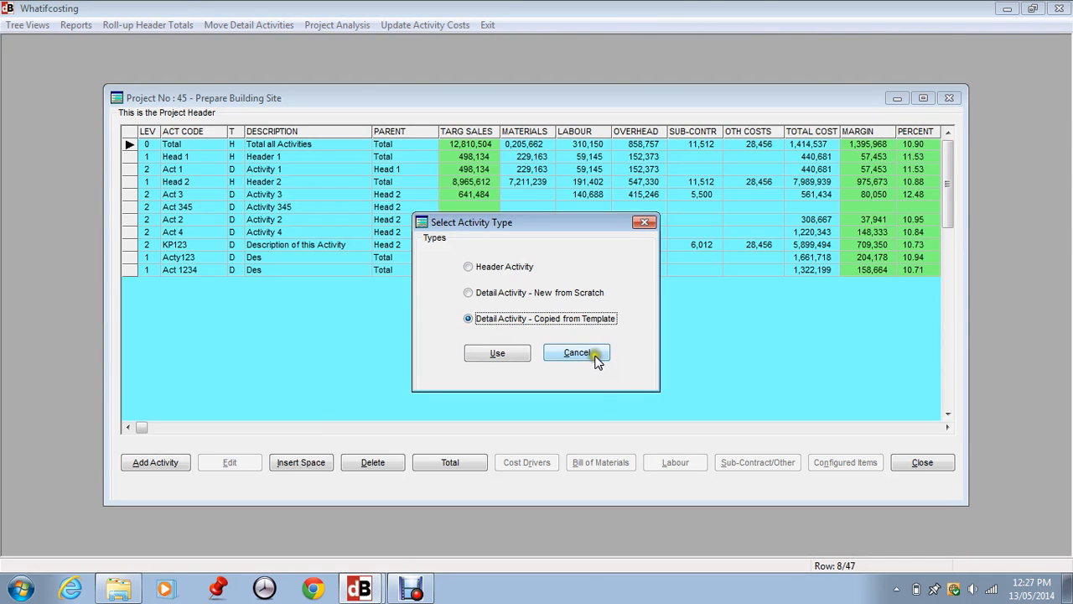
{"action": "left_click", "coordinate": [495, 353]}
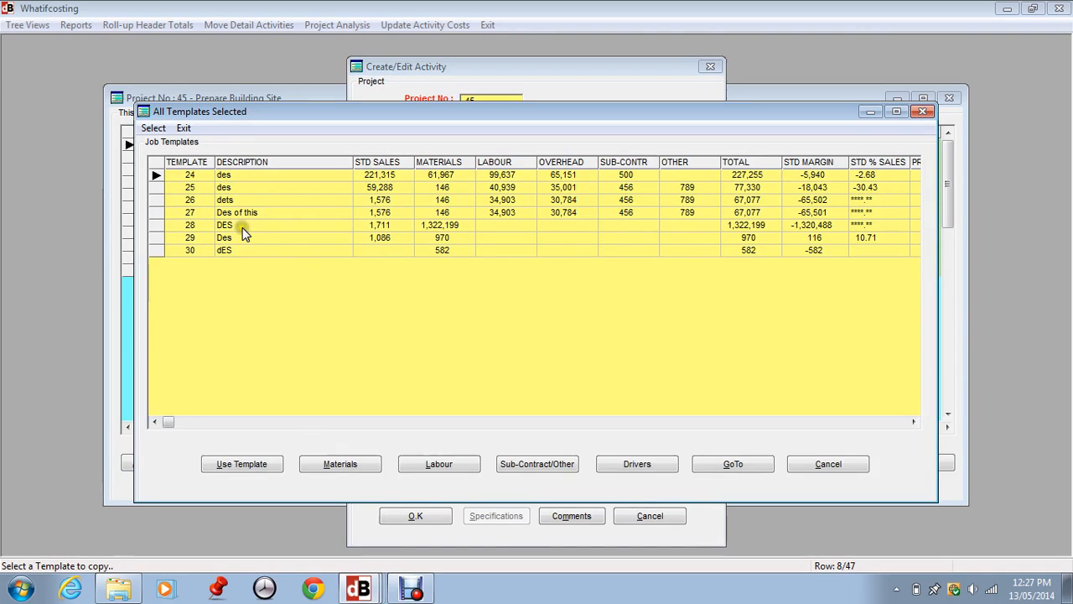
{"action": "left_click", "coordinate": [188, 224]}
{"action": "left_click", "coordinate": [262, 465]}
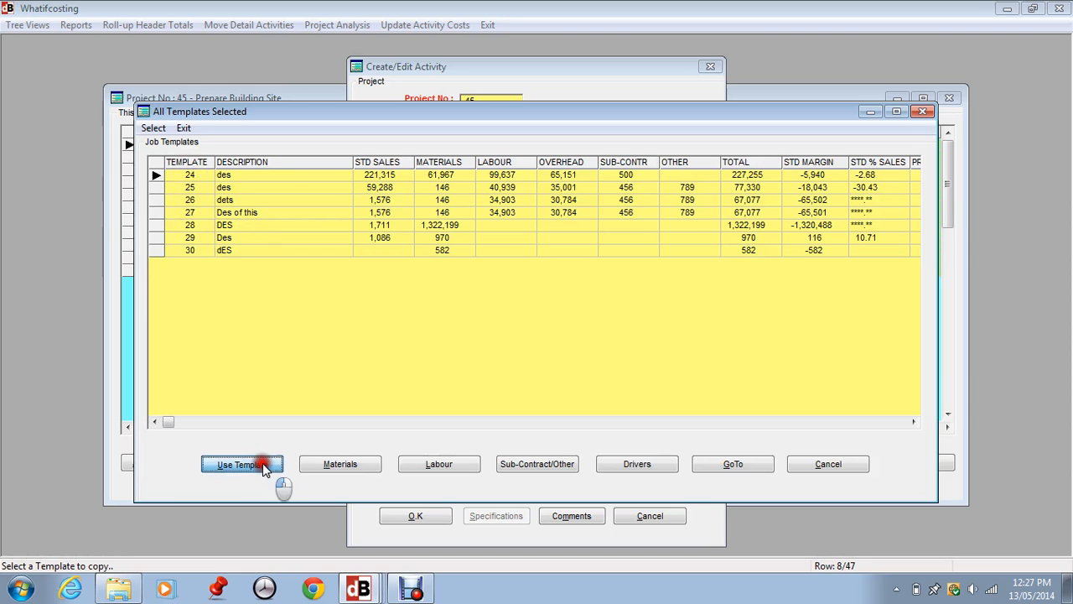
{"action": "left_click", "coordinate": [504, 337]}
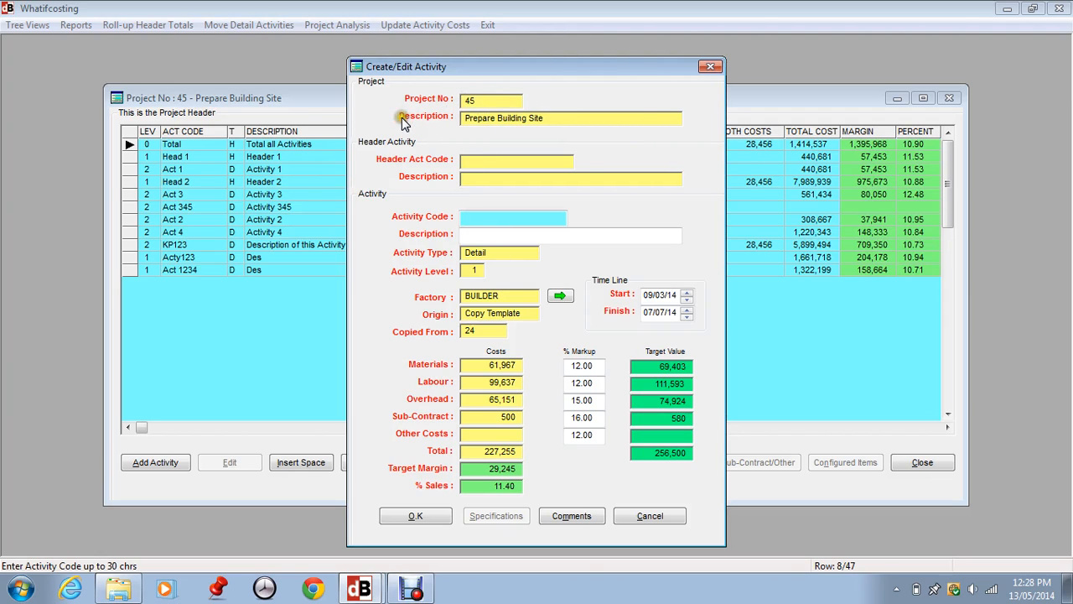
{"action": "left_click", "coordinate": [637, 517]}
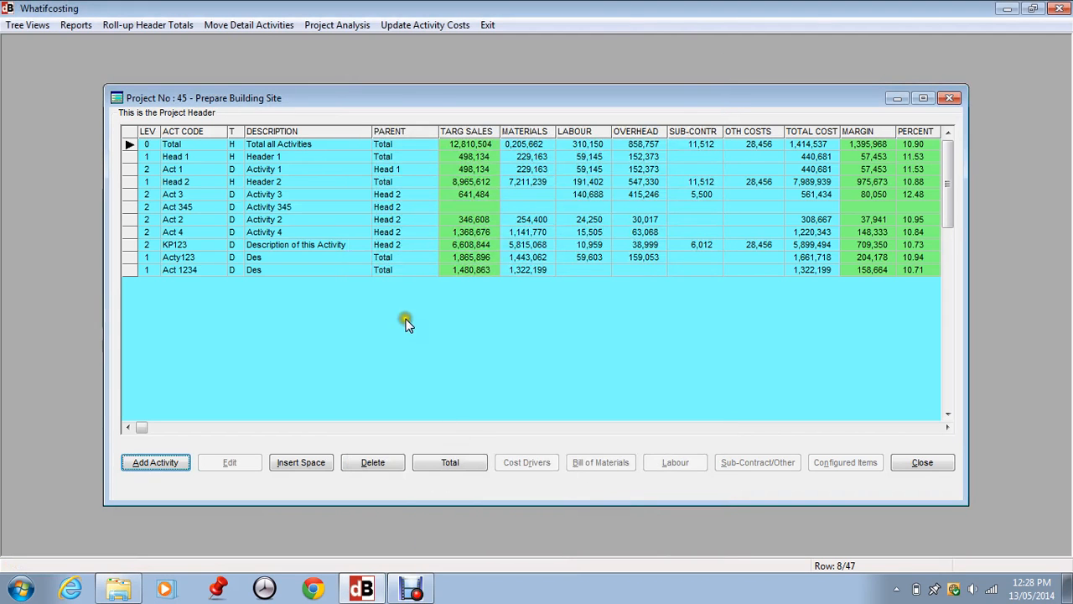
Start a detail activity under header Head 2 as a copy of template 24
{"action": "left_click", "coordinate": [182, 181]}
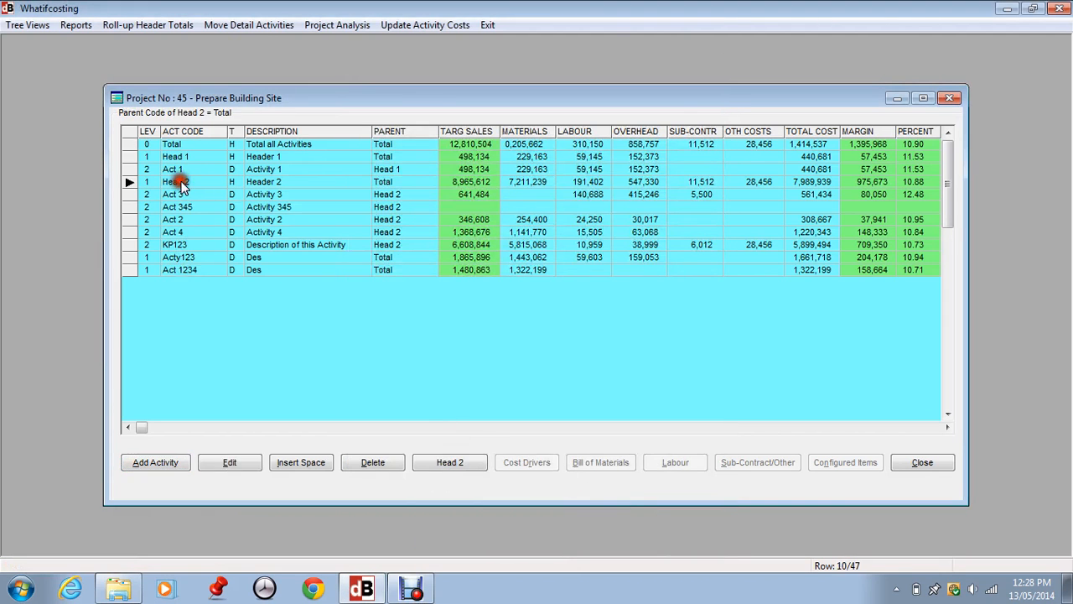
{"action": "left_click", "coordinate": [159, 463]}
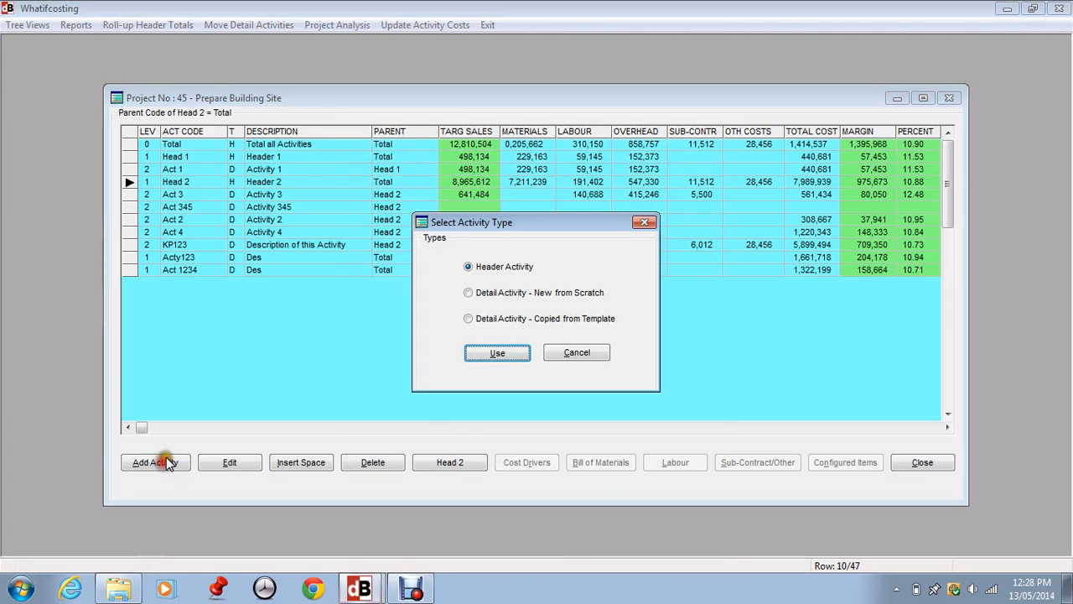
{"action": "left_click", "coordinate": [495, 323]}
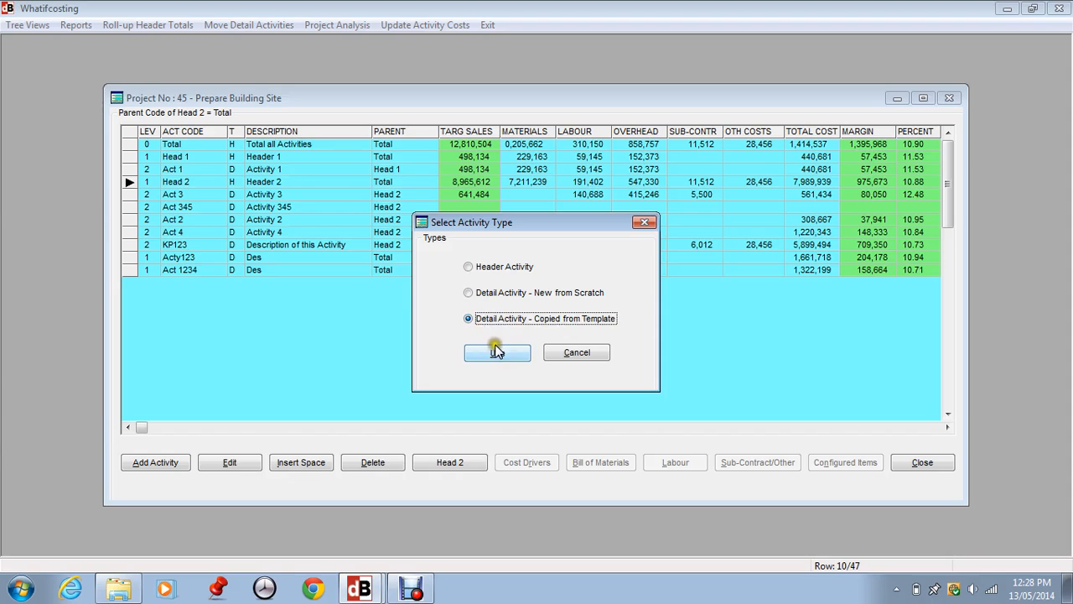
{"action": "left_click", "coordinate": [496, 353]}
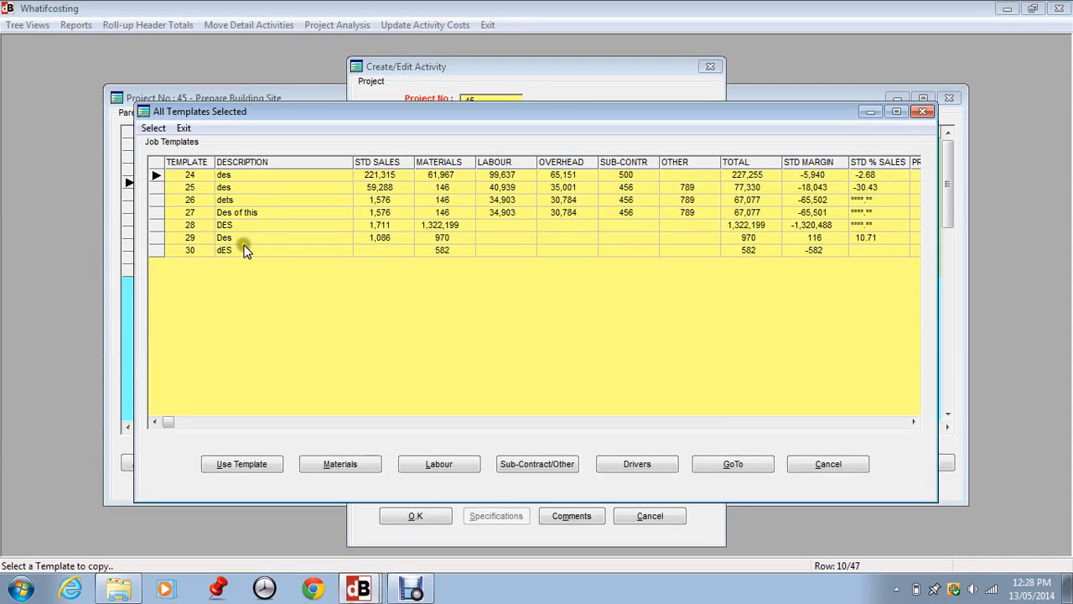
{"action": "left_click", "coordinate": [192, 172]}
{"action": "left_click", "coordinate": [244, 466]}
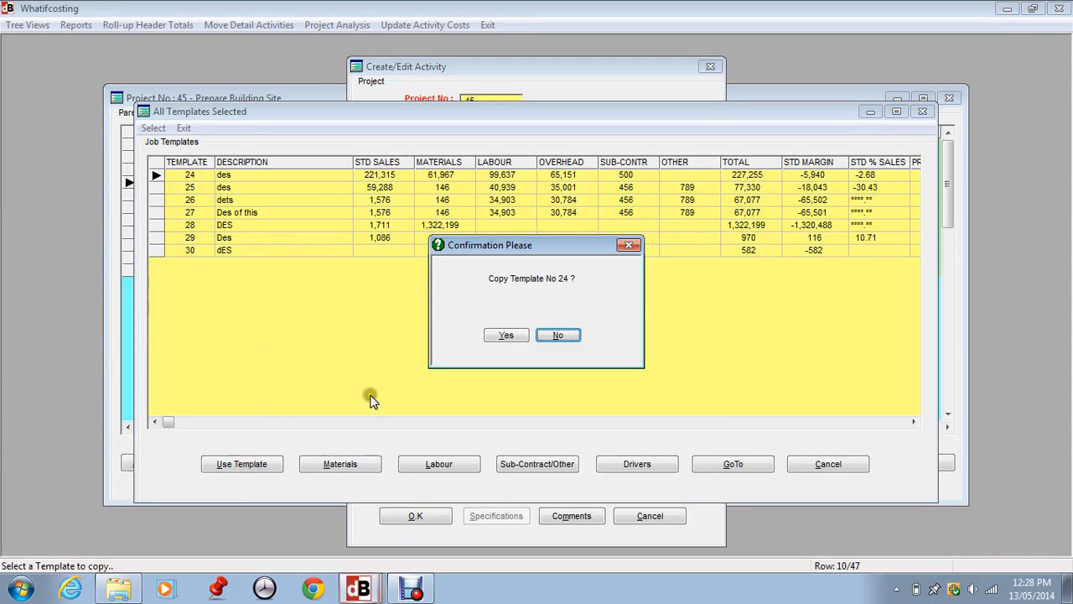
{"action": "left_click", "coordinate": [504, 336]}
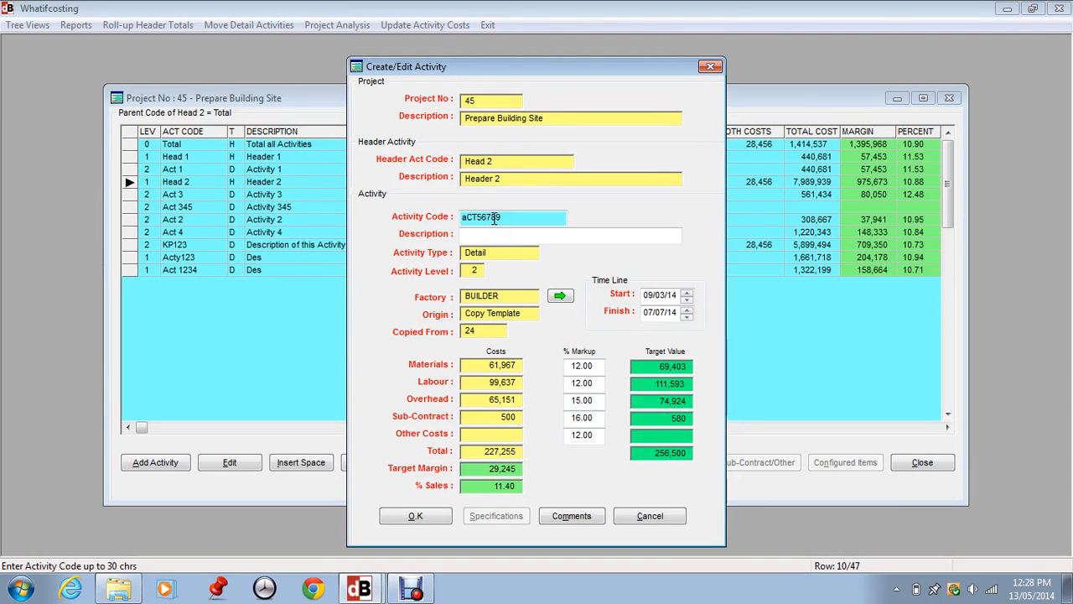
Give the copied activity the code Act5678 and the description "Desc", keeping the default markups and dates
{"action": "type", "text": "9"}
{"action": "left_click", "coordinate": [523, 220]}
{"action": "left_click_drag", "start_coordinate": [522, 220], "coordinate": [378, 209]}
{"action": "type", "text": "Act"}
{"action": "key", "text": "Tab"}
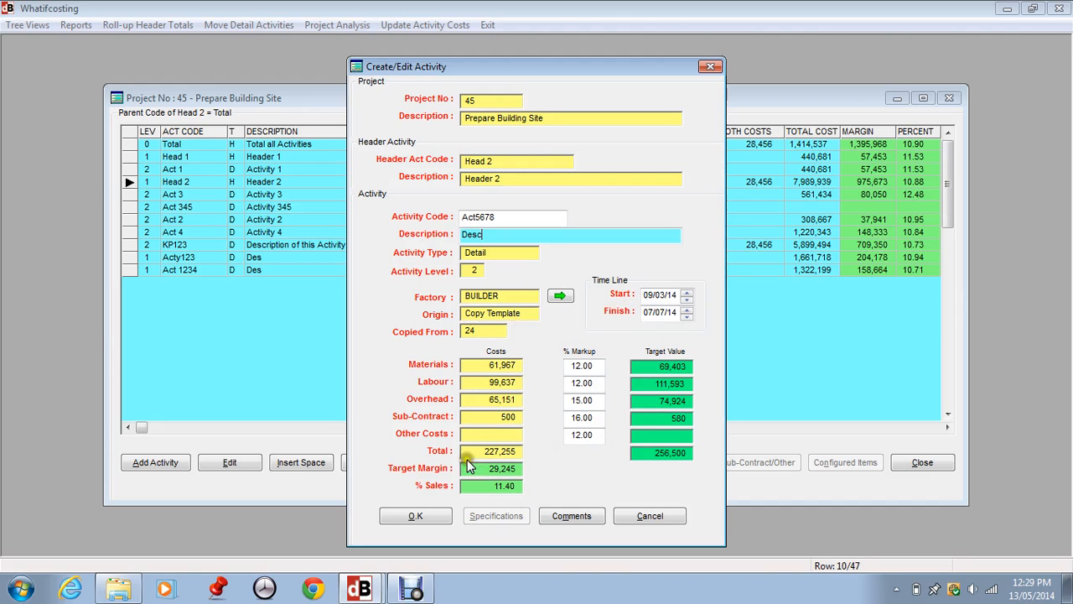
{"action": "left_click", "coordinate": [408, 514]}
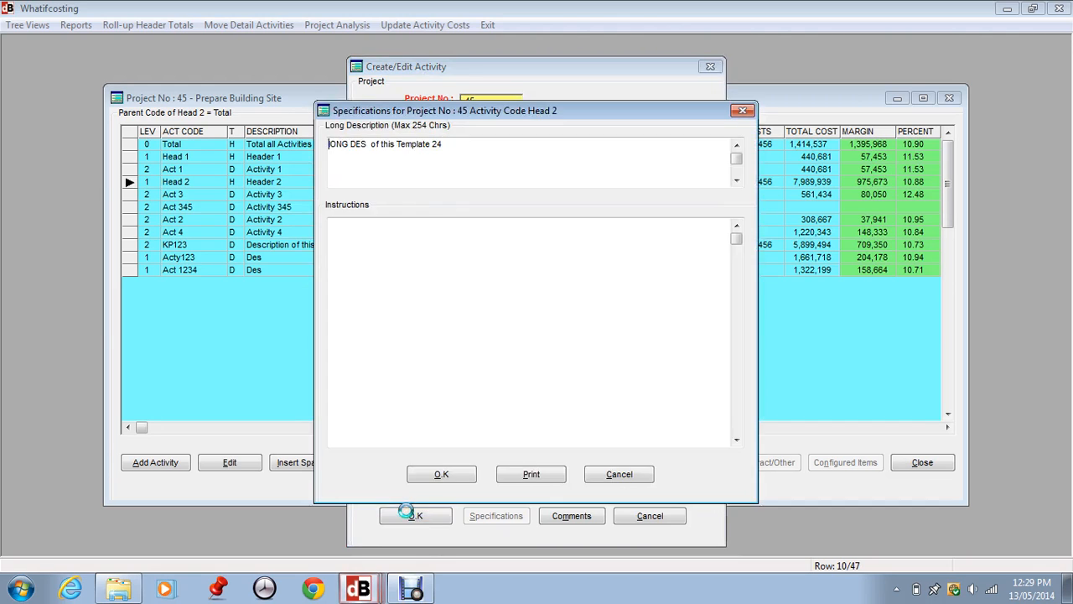
Accept the specifications copied from template 24 with the instructions left blank, and save the activity under Head 2
{"action": "left_click", "coordinate": [371, 220]}
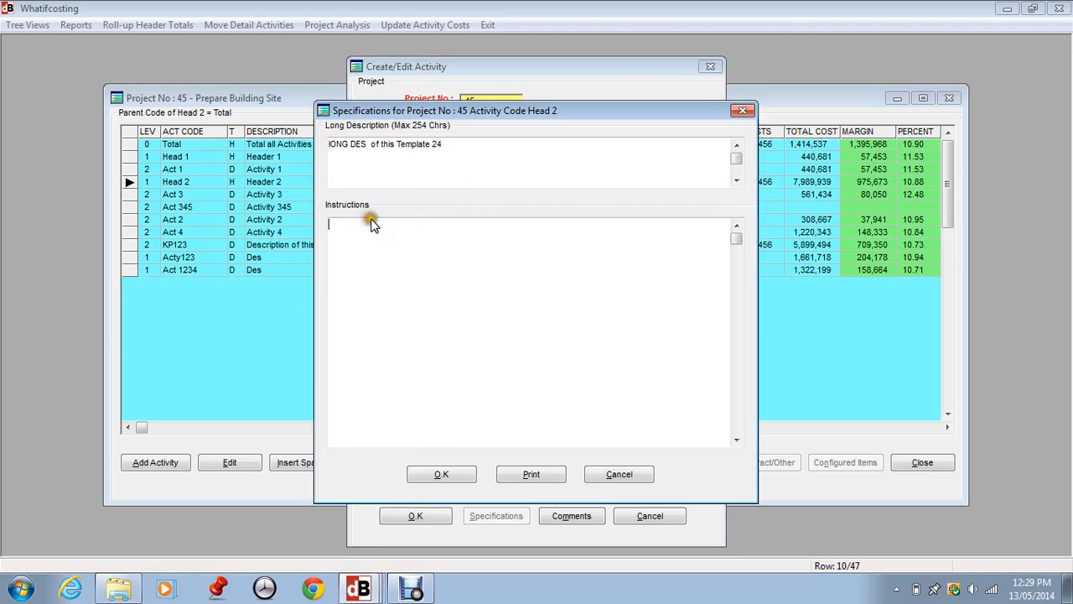
{"action": "left_click", "coordinate": [459, 145]}
{"action": "mouse_move", "coordinate": [447, 145]}
{"action": "left_mouse_down"}
{"action": "mouse_move", "coordinate": [365, 145]}
{"action": "mouse_move", "coordinate": [475, 145]}
{"action": "left_mouse_up"}
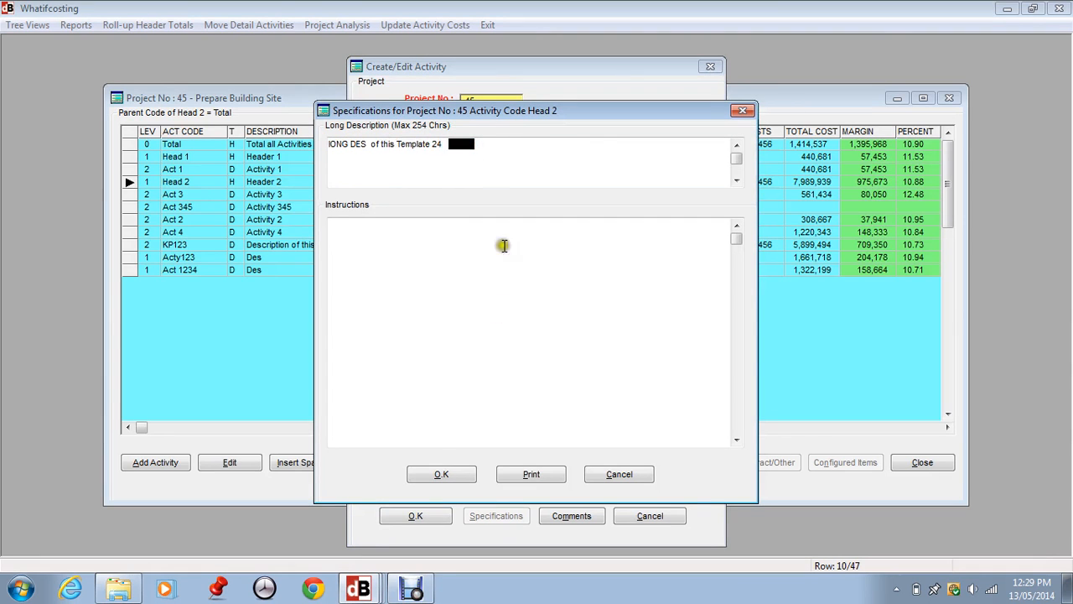
{"action": "left_click", "coordinate": [439, 470]}
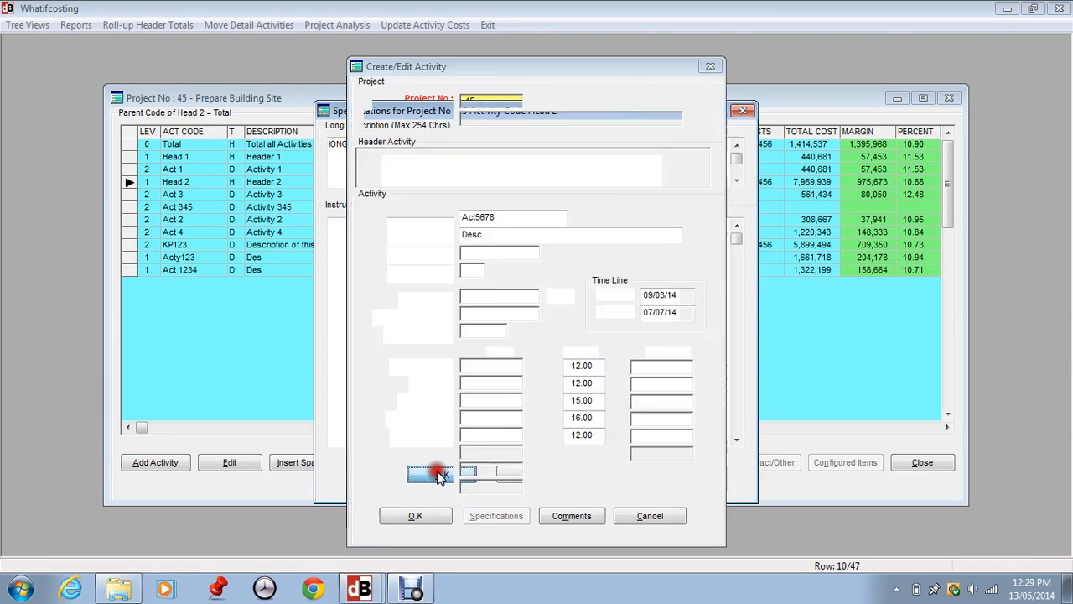
{"action": "left_click", "coordinate": [501, 328]}
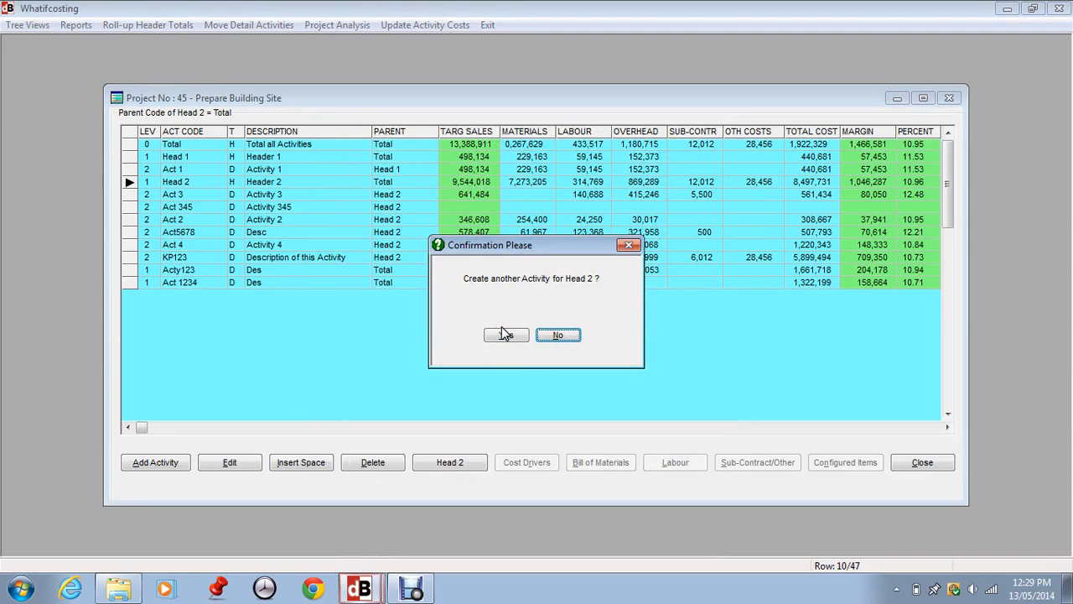
Decline creating another activity for Head 2 and select the new activity Act5678 in the project's activity list
{"action": "left_click", "coordinate": [558, 335]}
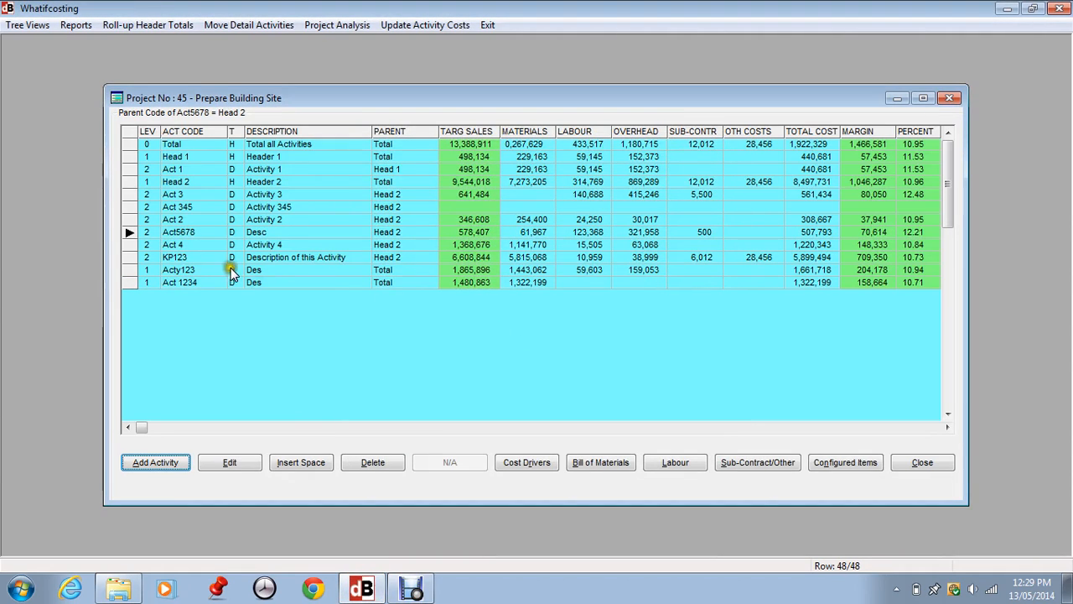
{"action": "left_click", "coordinate": [182, 233]}
{"action": "left_click", "coordinate": [172, 232]}
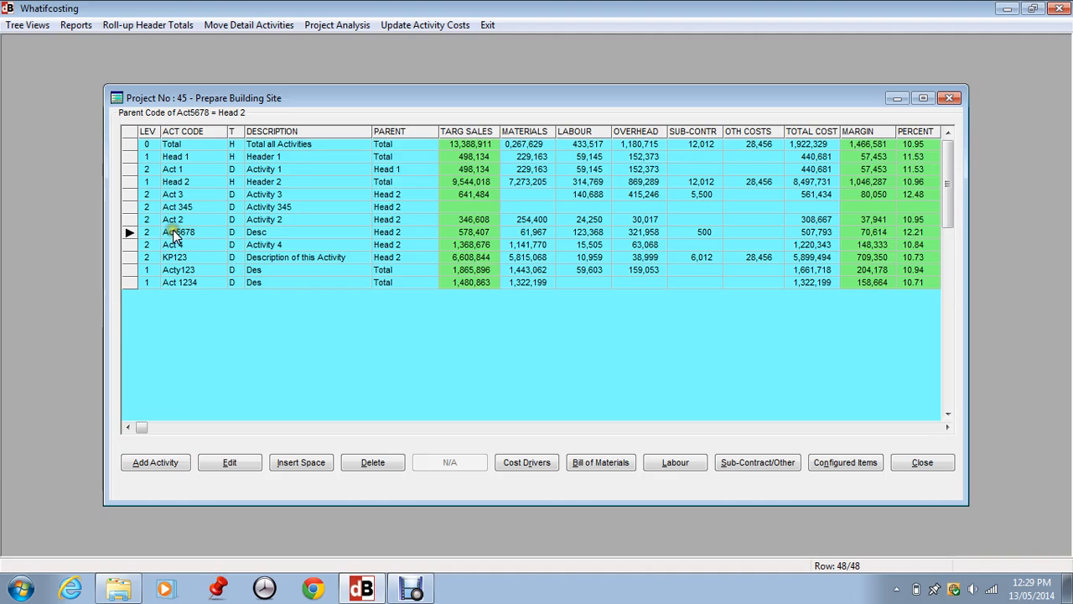
{"action": "left_click", "coordinate": [531, 237]}
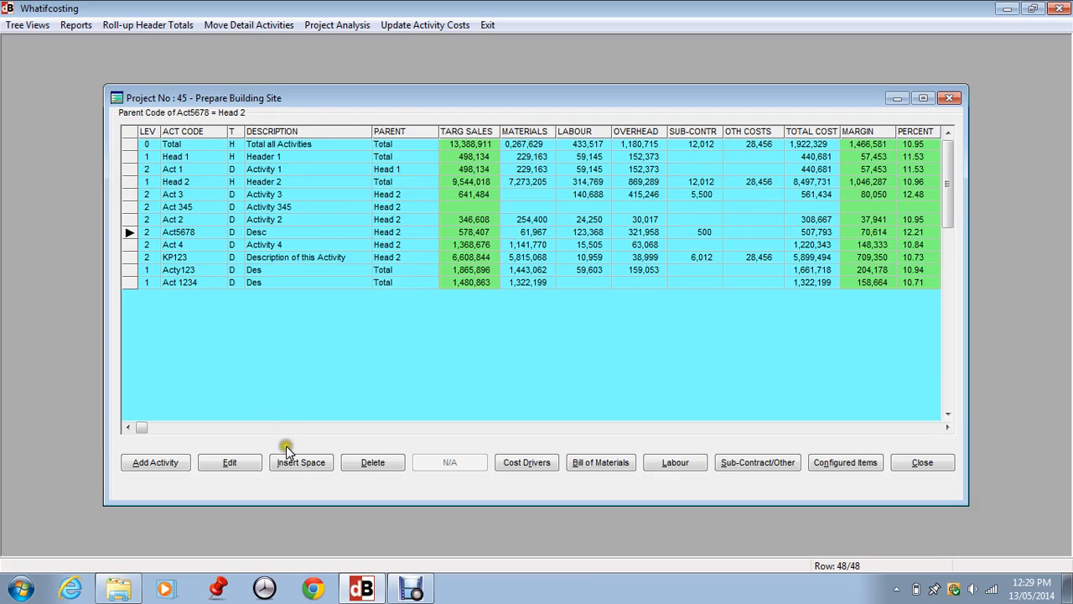
Review the cost drivers copied into activity Act5678, including their quantities
{"action": "left_click", "coordinate": [457, 467]}
{"action": "left_click", "coordinate": [532, 467]}
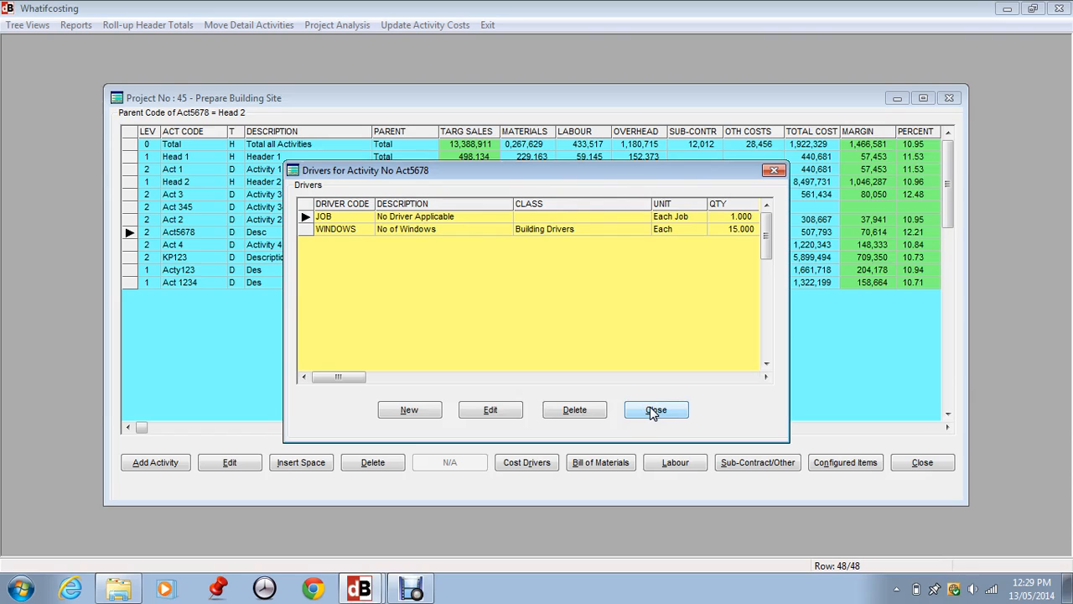
{"action": "left_click", "coordinate": [653, 410]}
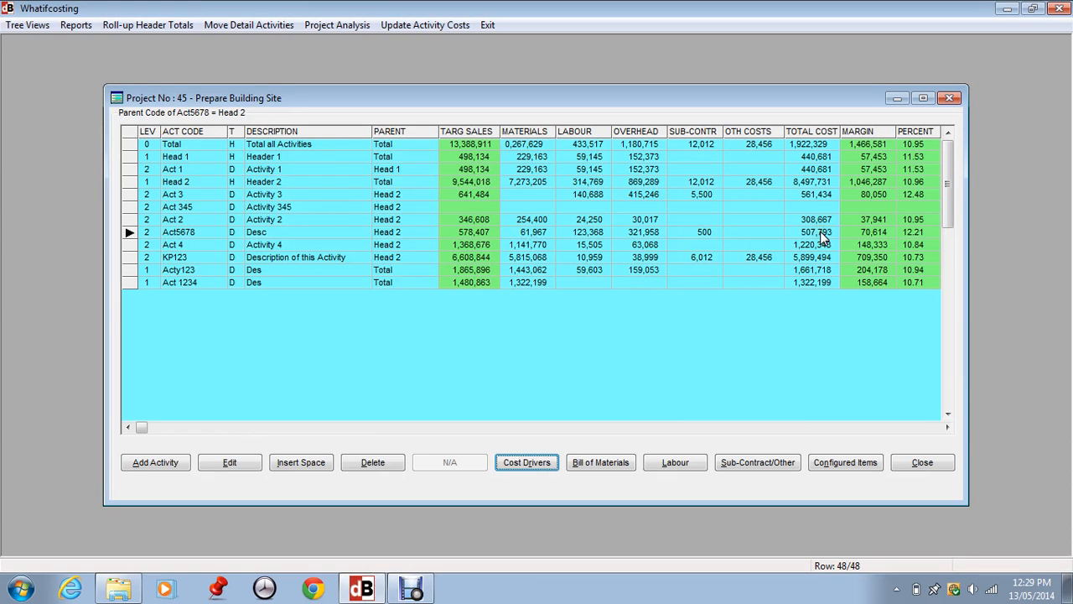
{"action": "left_click", "coordinate": [505, 463]}
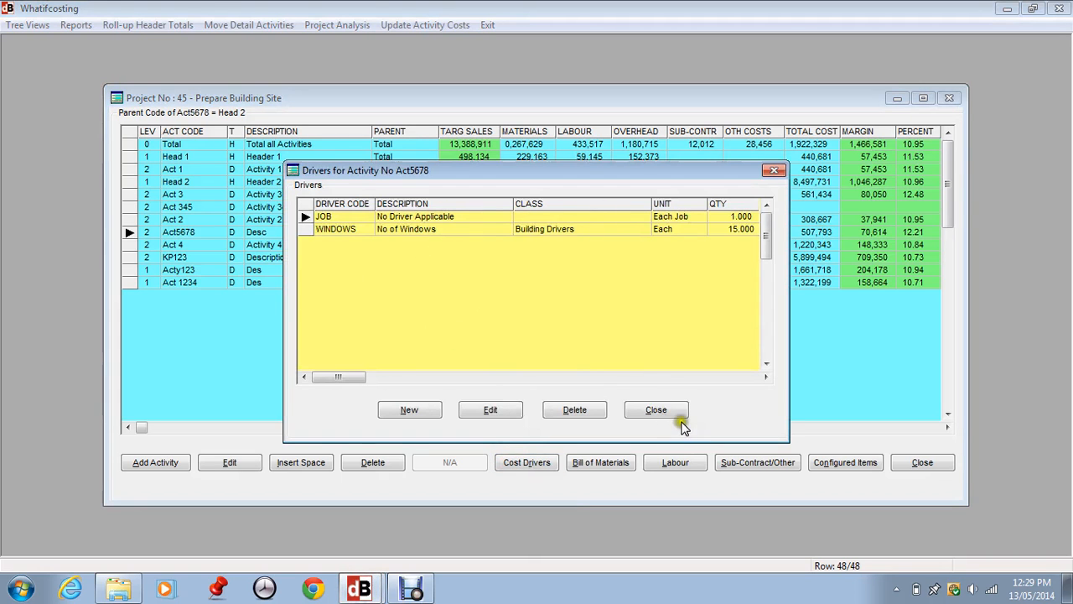
{"action": "left_click", "coordinate": [658, 410]}
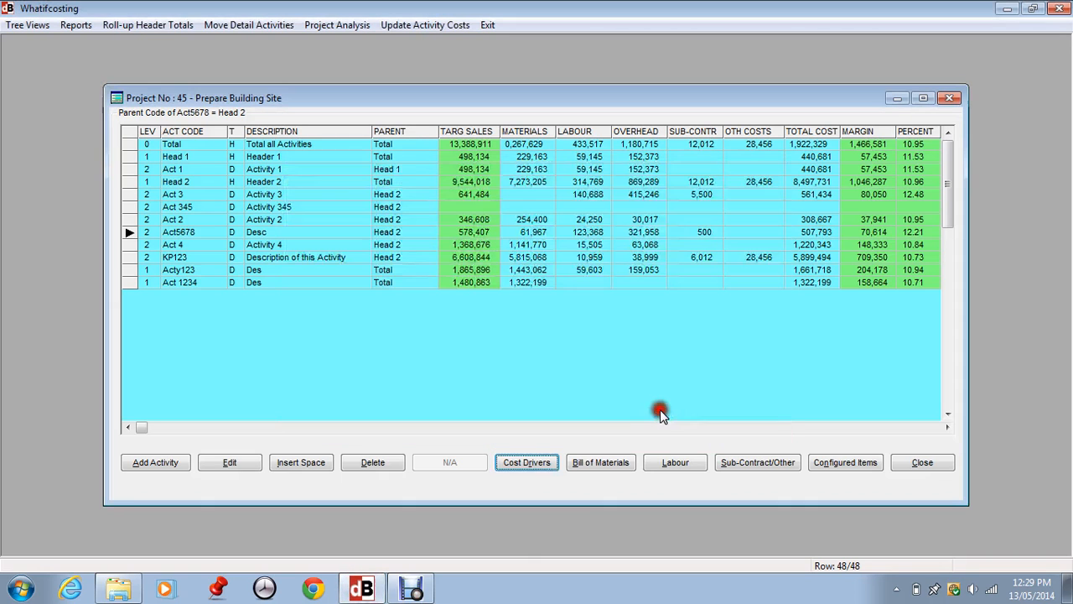
Review the bill of materials and the labour operations copied into activity Act5678
{"action": "left_click", "coordinate": [601, 463]}
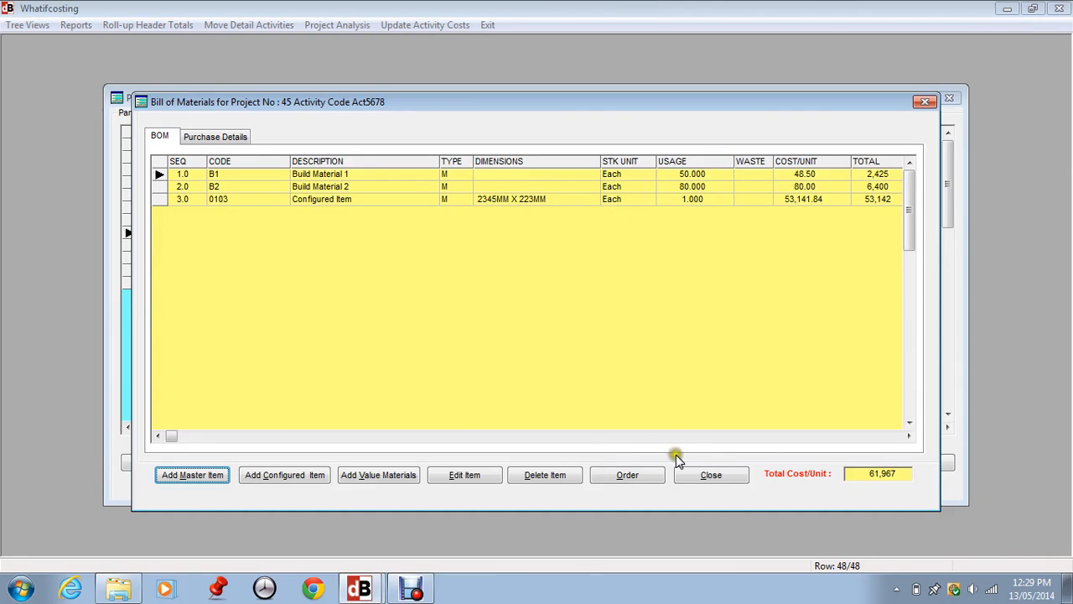
{"action": "left_click", "coordinate": [709, 475]}
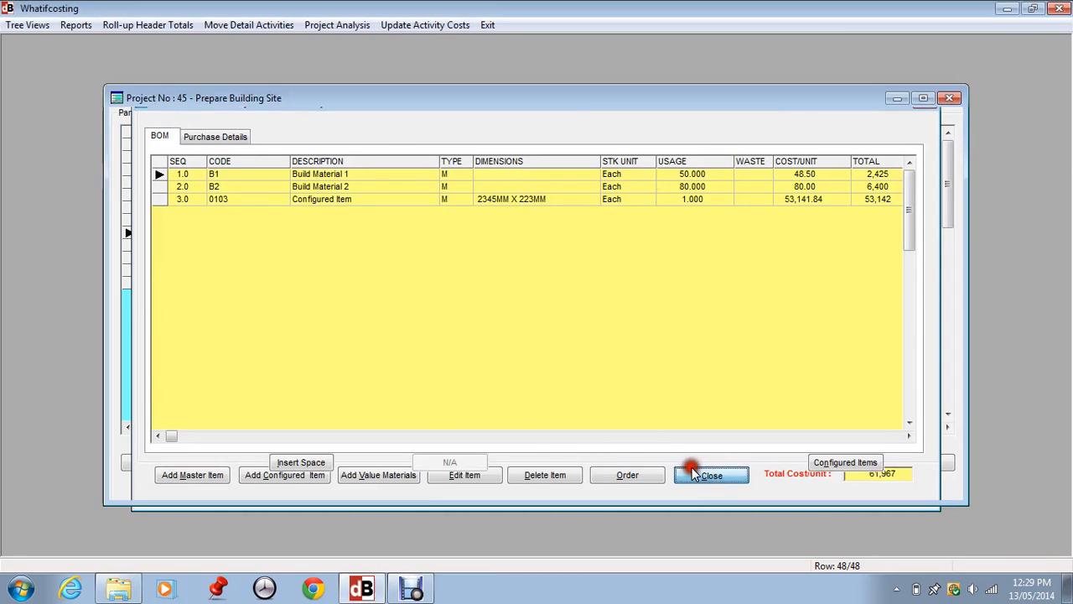
{"action": "left_click", "coordinate": [686, 466]}
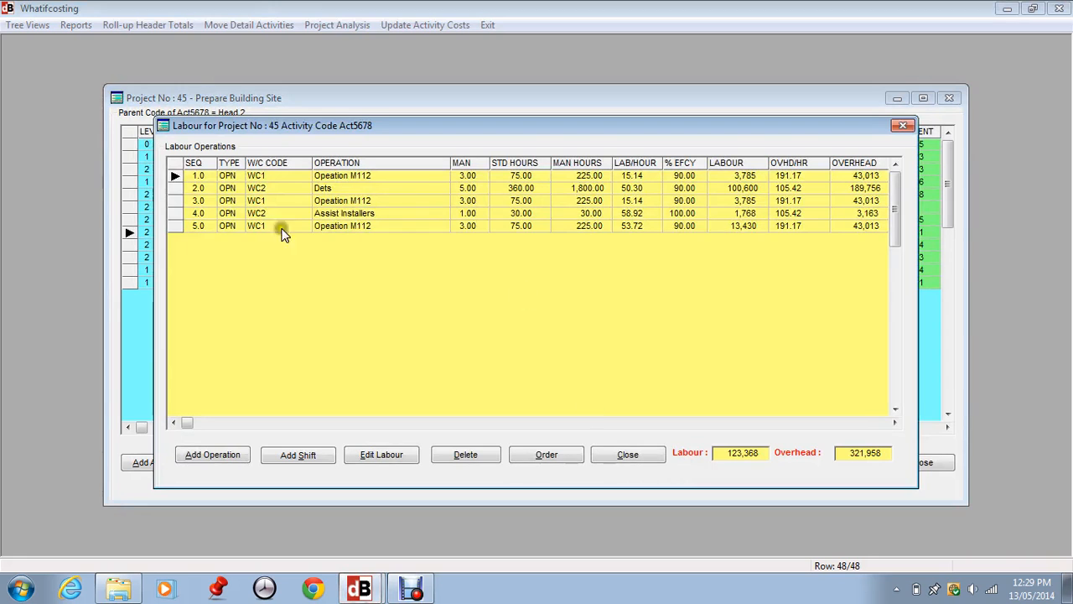
{"action": "left_click", "coordinate": [618, 451]}
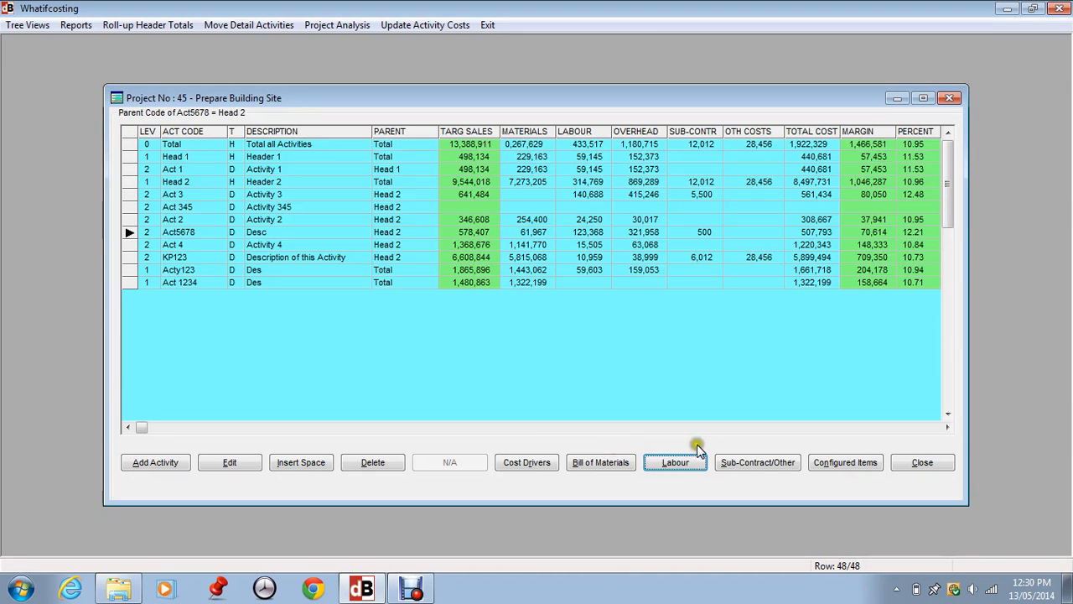
Start an other cost operation for activity Act5678 with the preselected supplier and the operation description "oP dETS"
{"action": "left_click", "coordinate": [759, 463]}
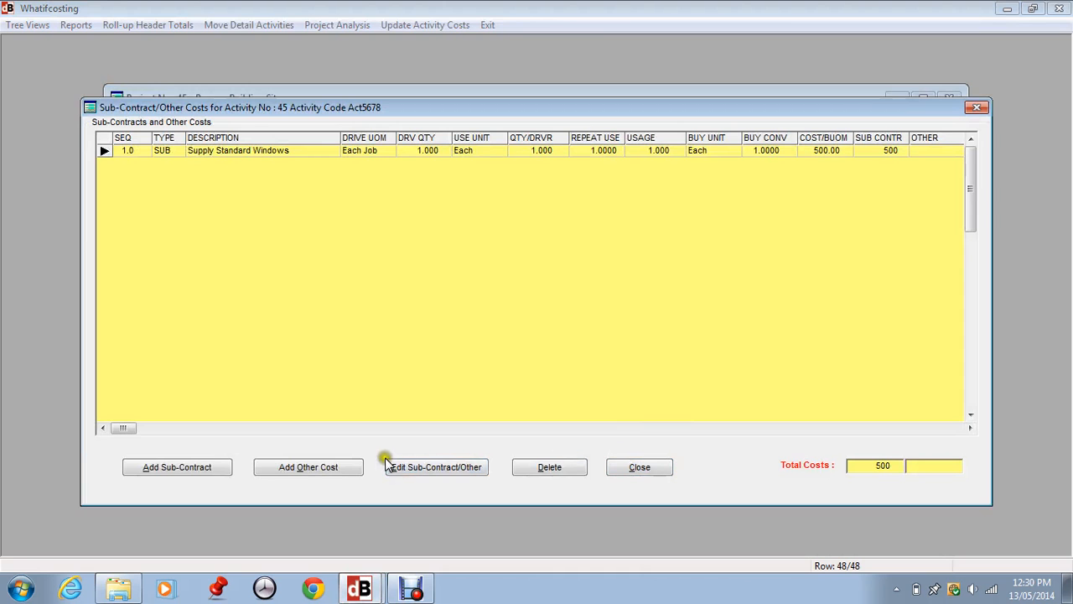
{"action": "left_click", "coordinate": [285, 467]}
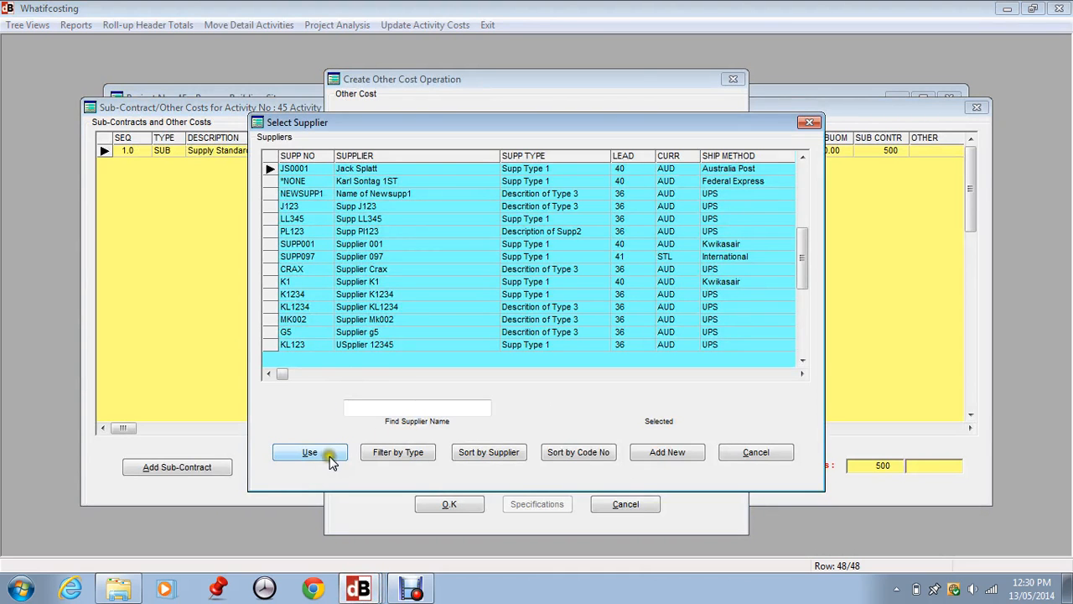
{"action": "left_click", "coordinate": [329, 457]}
{"action": "left_click", "coordinate": [498, 408]}
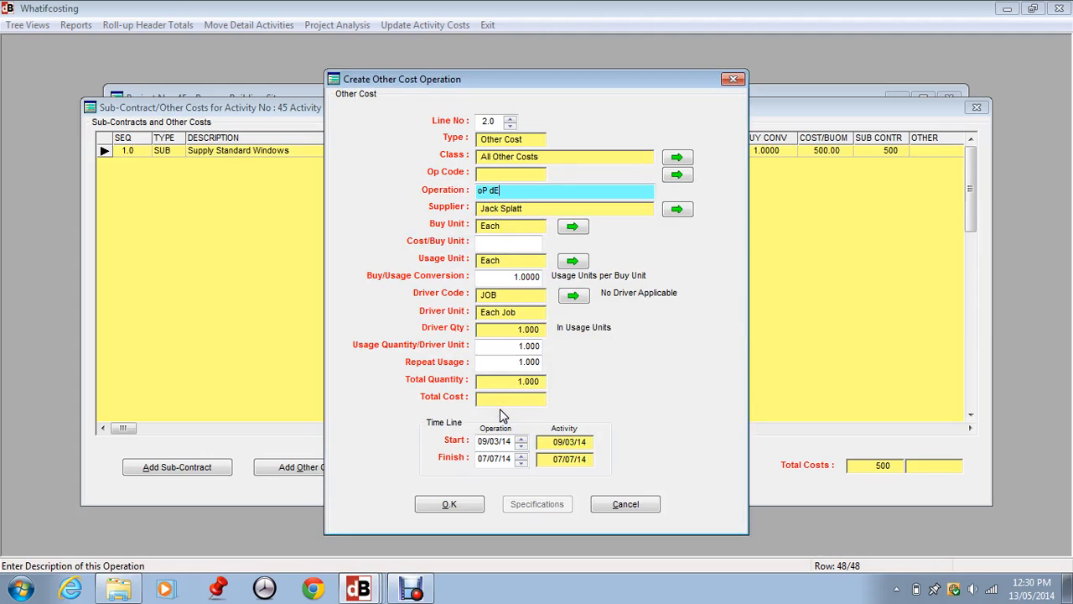
Set the cost per buy unit to 4,560.00, keep the default conversion, usage quantity and repeat usage, and save the other cost to Act5678
{"action": "left_click", "coordinate": [513, 239]}
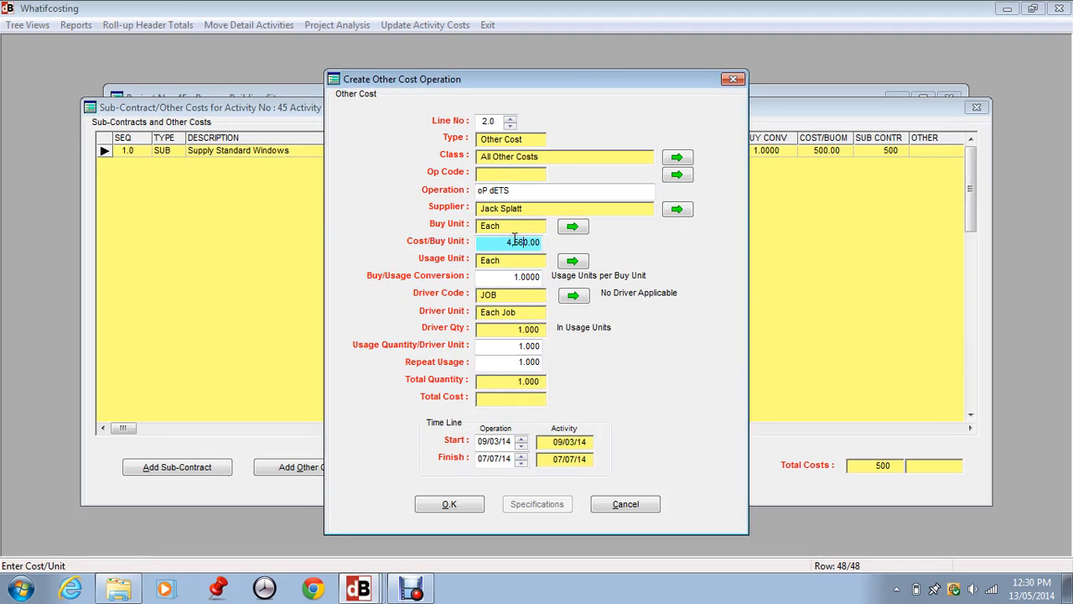
{"action": "left_click", "coordinate": [517, 279]}
{"action": "left_click", "coordinate": [531, 346]}
{"action": "left_click", "coordinate": [530, 362]}
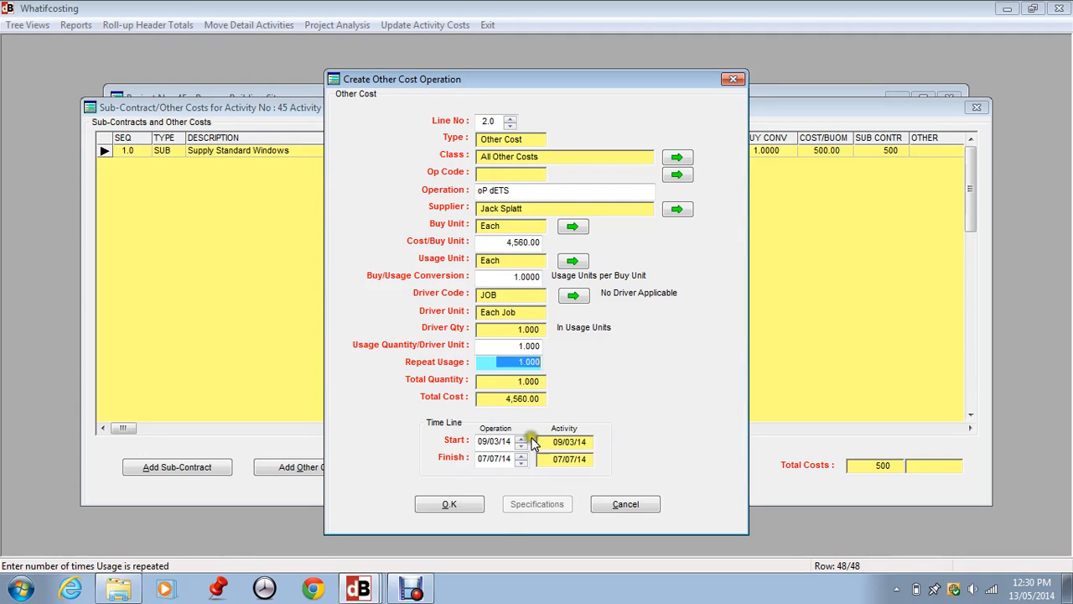
{"action": "left_click", "coordinate": [447, 504]}
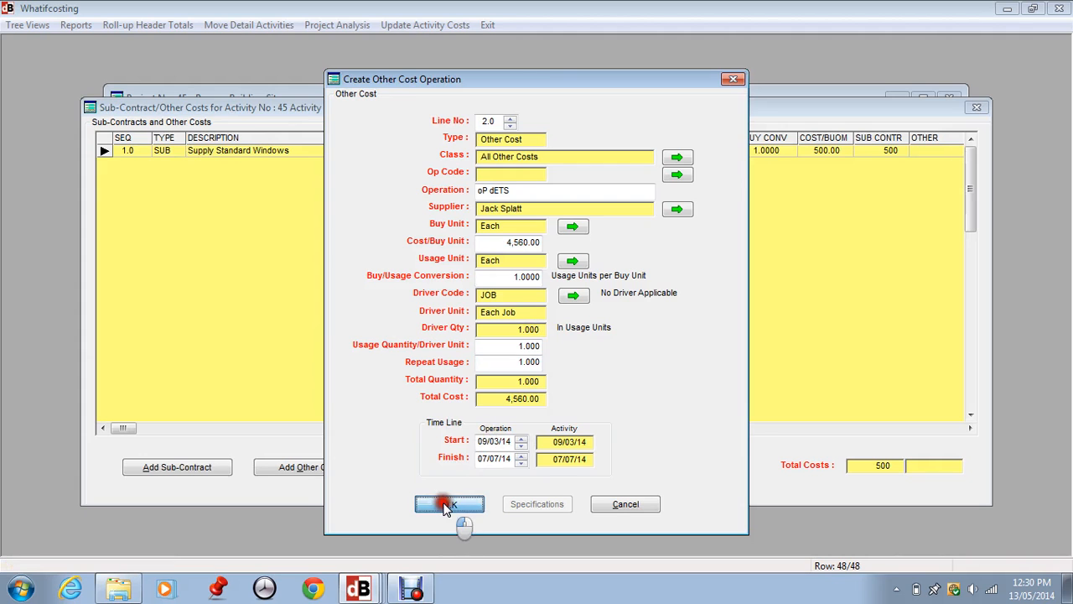
{"action": "left_click", "coordinate": [446, 507]}
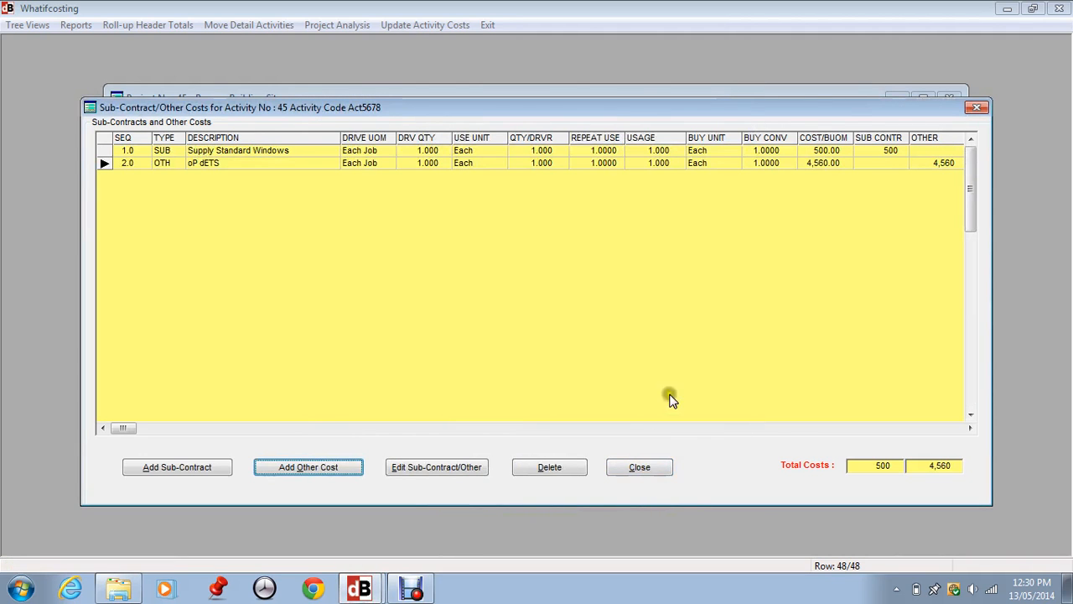
{"action": "left_click", "coordinate": [638, 467]}
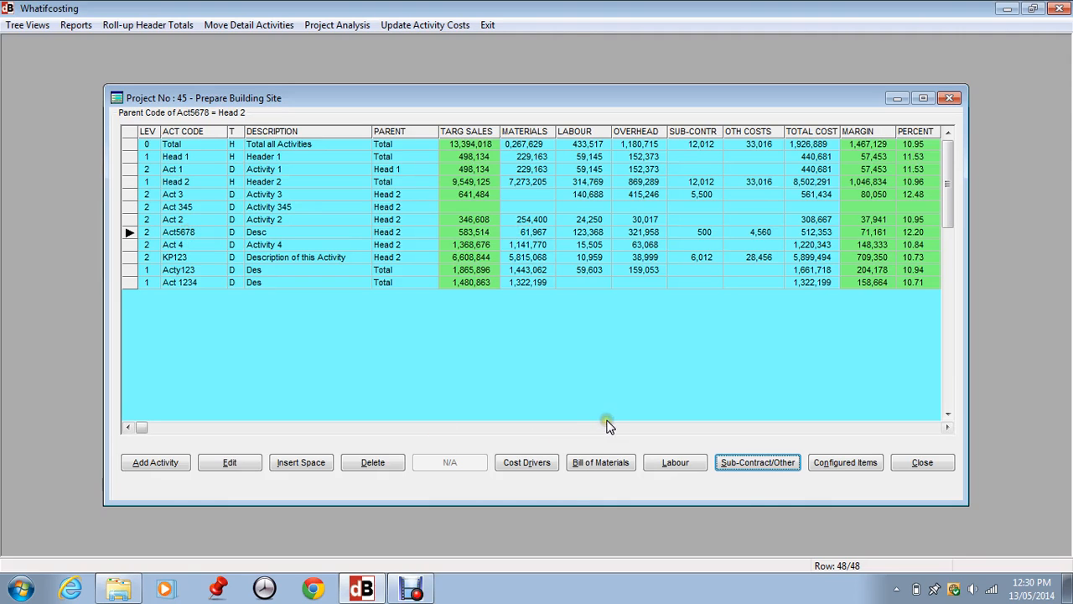
{"action": "left_click", "coordinate": [593, 392]}
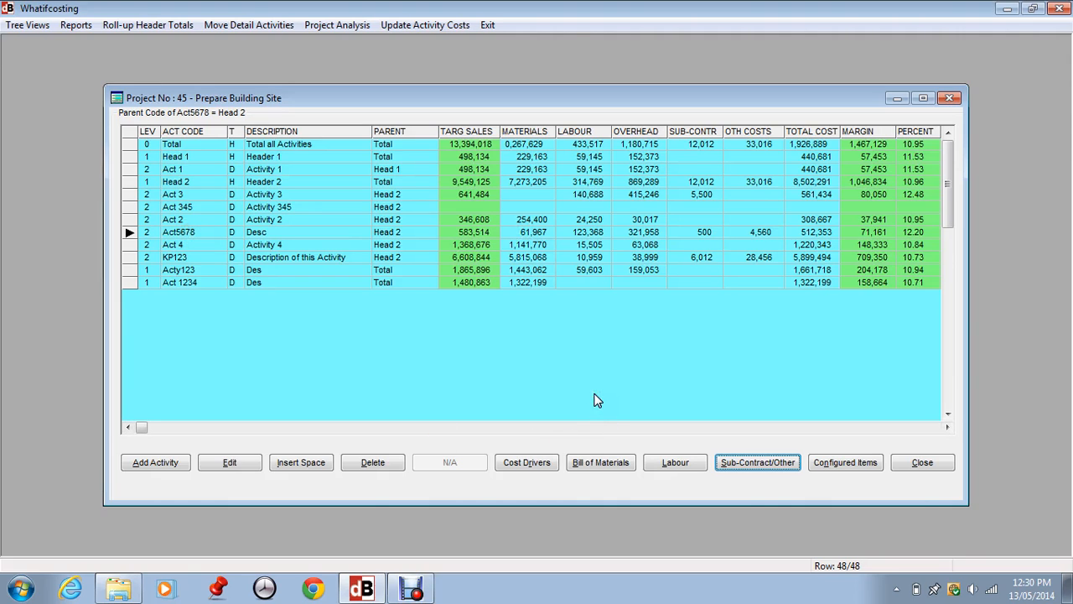